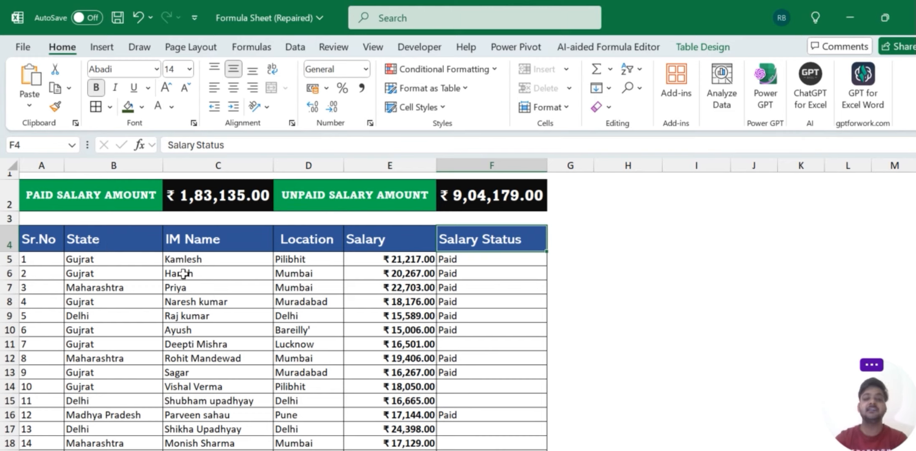
- Examine the salary table's Salary Status column and the paid and unpaid salary amounts above it
{"action": "left_click", "coordinate": [186, 274]}
{"action": "left_click", "coordinate": [359, 279]}
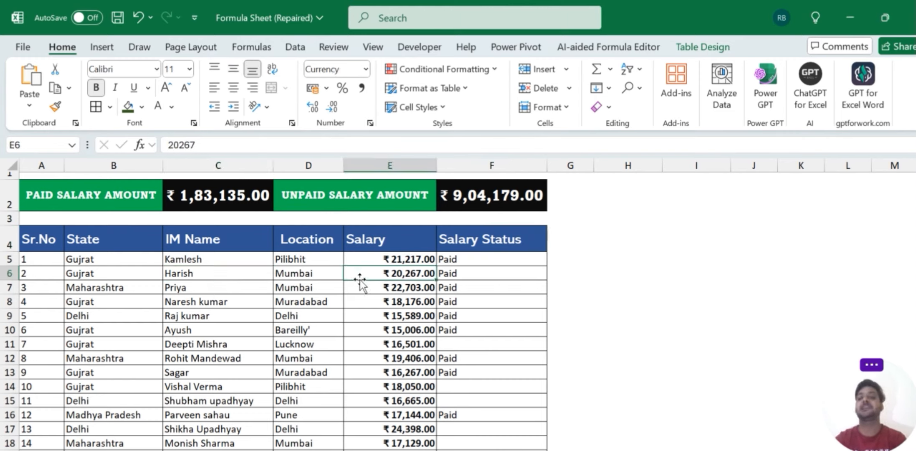
{"action": "left_click", "coordinate": [472, 257]}
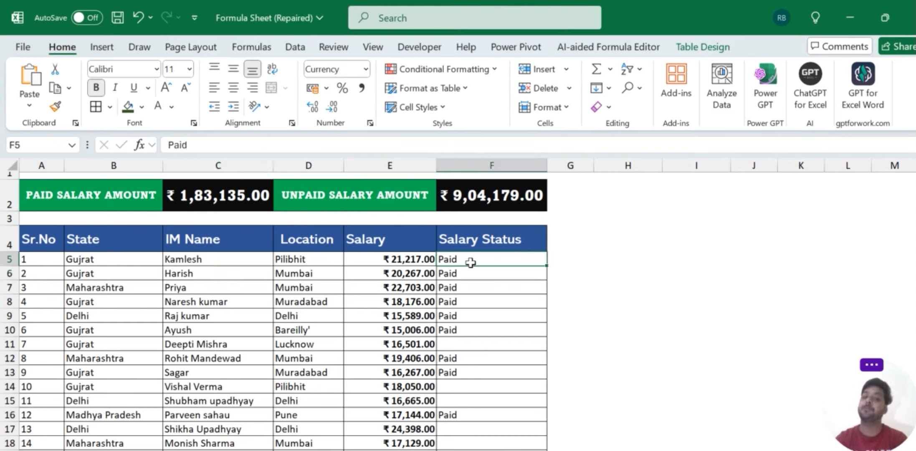
{"action": "left_click", "coordinate": [468, 326]}
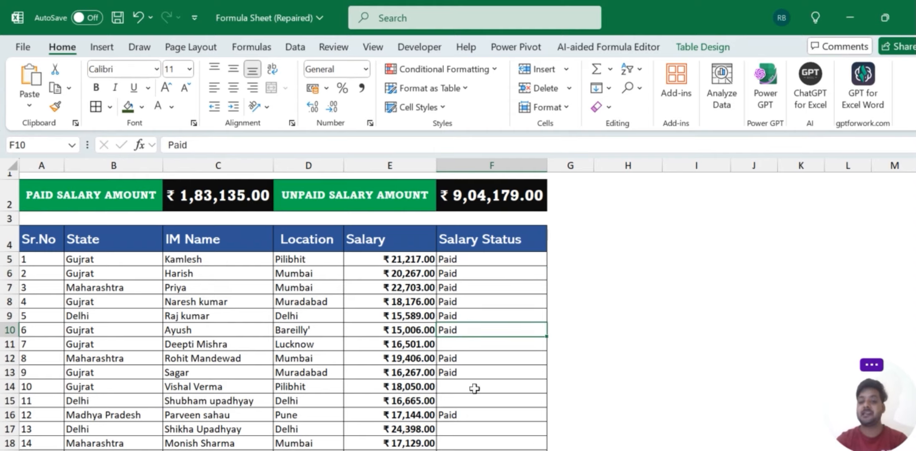
{"action": "scroll", "coordinate": [475, 384], "scroll_direction": "down", "scroll_amount": 2}
{"action": "scroll", "coordinate": [476, 384], "scroll_direction": "down", "scroll_amount": 7}
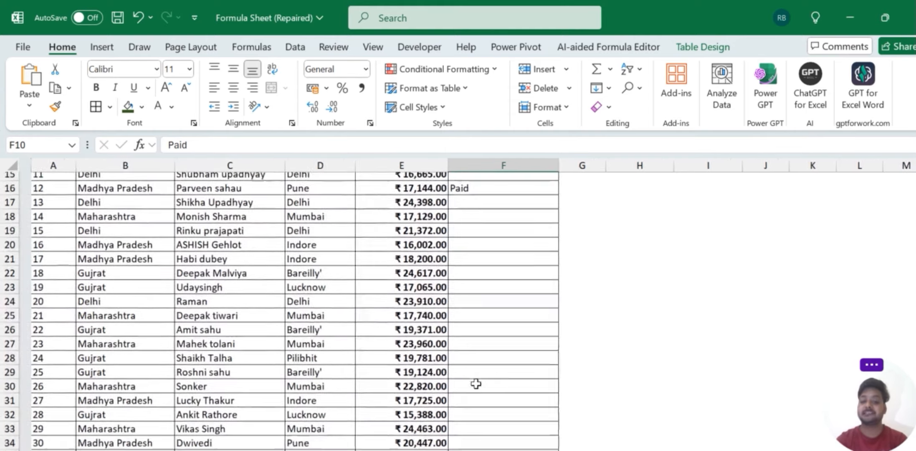
{"action": "scroll", "coordinate": [486, 336], "scroll_direction": "down", "scroll_amount": 3}
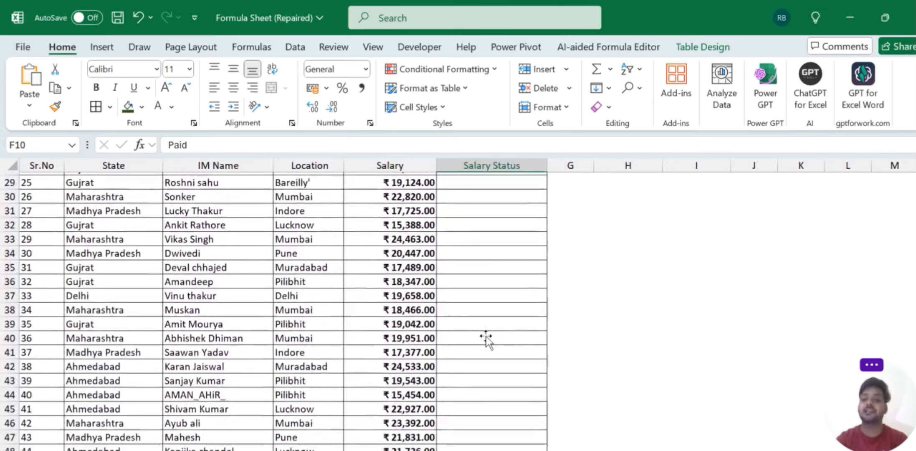
{"action": "scroll", "coordinate": [486, 336], "scroll_direction": "up", "scroll_amount": 12}
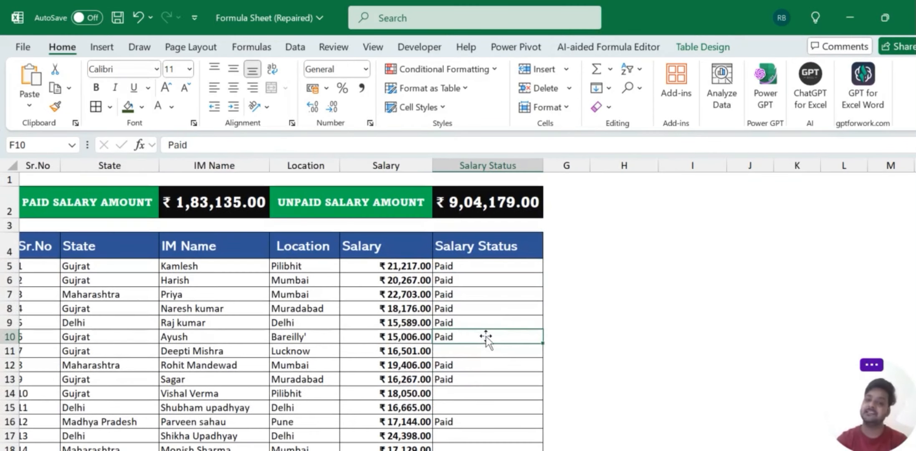
{"action": "left_click", "coordinate": [459, 275]}
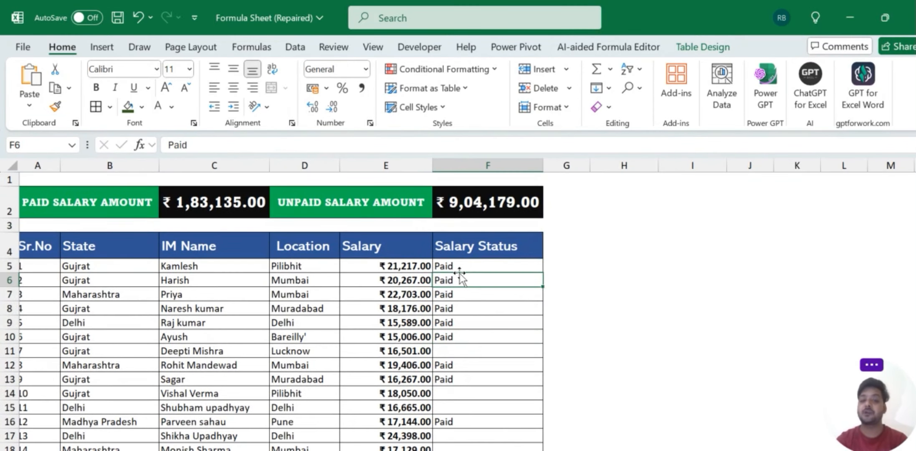
{"action": "left_click", "coordinate": [91, 204]}
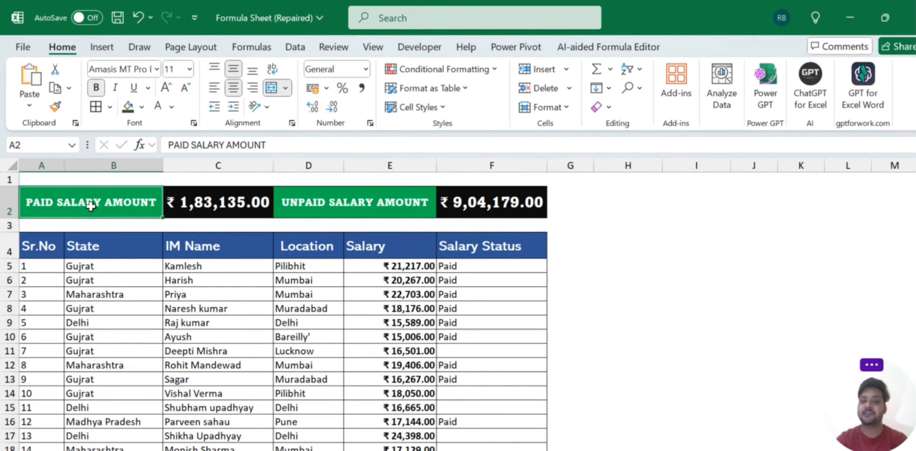
{"action": "left_click", "coordinate": [464, 205]}
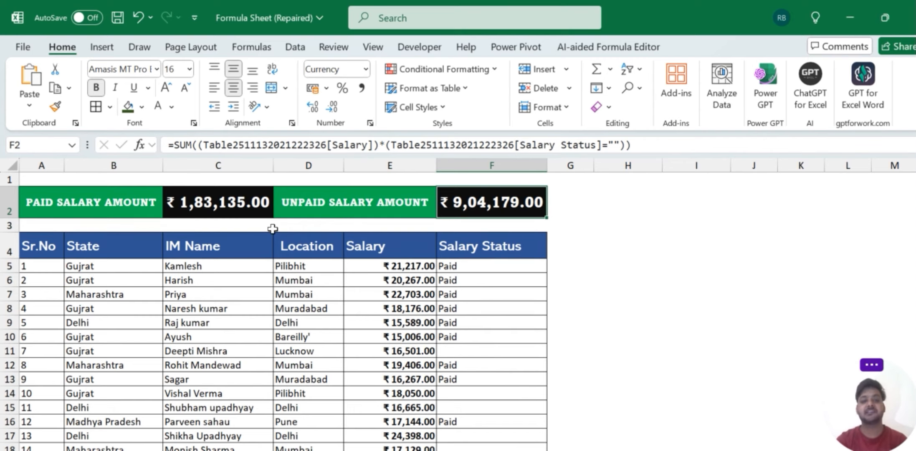
- Enter "Paid" as the Salary Status for Sr.No 15 in cell F19
{"action": "scroll", "coordinate": [273, 229], "scroll_direction": "down", "scroll_amount": 1}
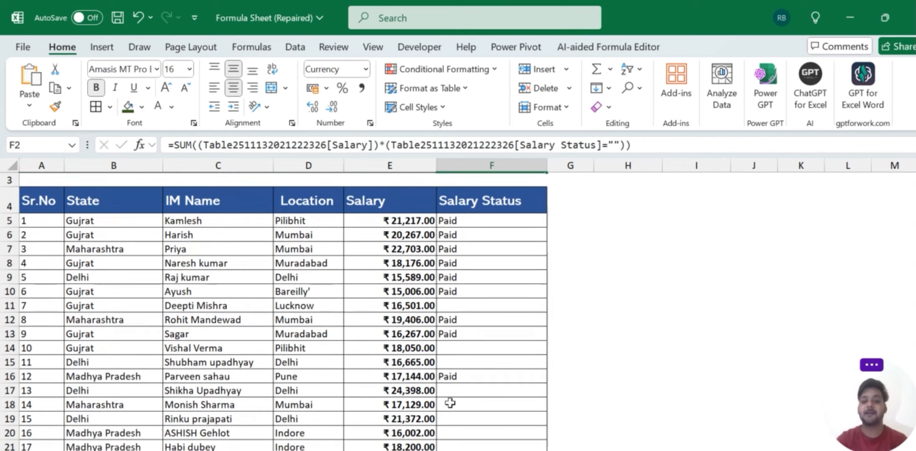
{"action": "left_click", "coordinate": [455, 413]}
{"action": "type", "text": "Paid"}
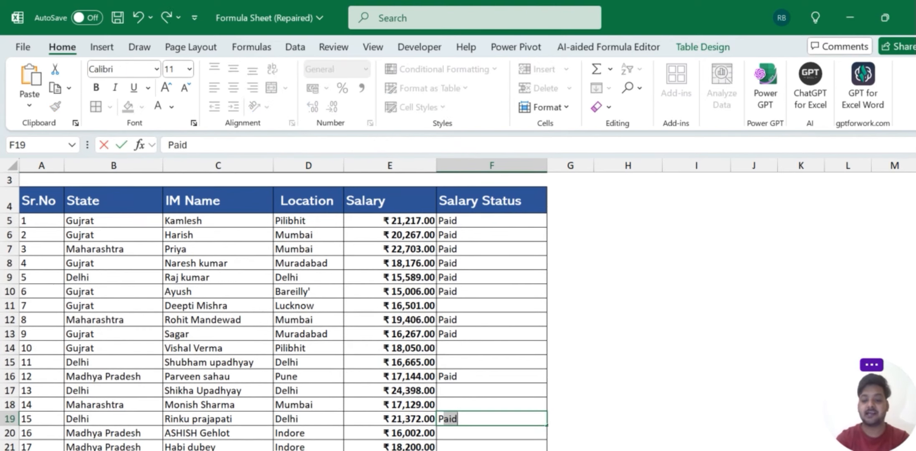
{"action": "key", "text": "Return"}
{"action": "scroll", "coordinate": [398, 358], "scroll_direction": "up", "scroll_amount": 1}
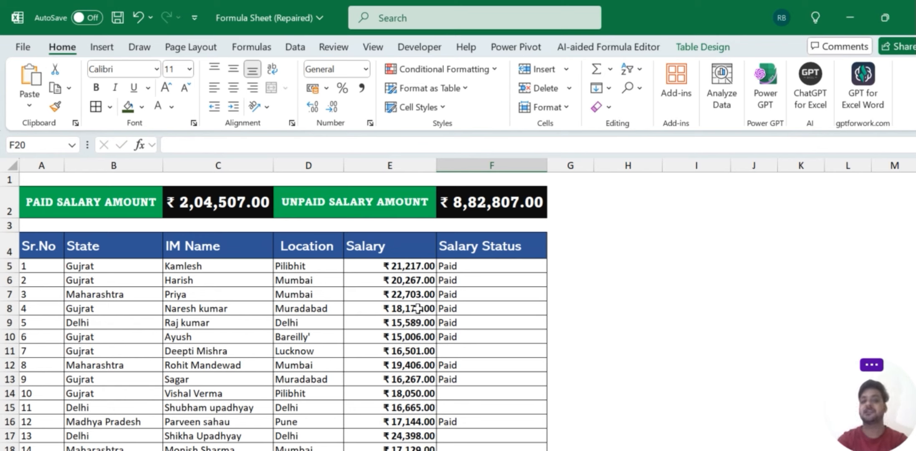
- Clear the Salary Status of Sr.No 3, 1 and 4, checking the paid and unpaid amount cells
{"action": "left_click", "coordinate": [464, 294]}
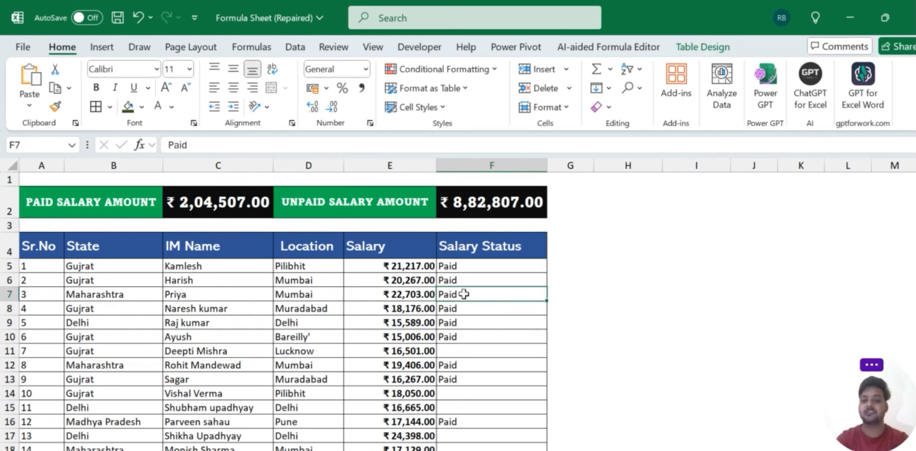
{"action": "key", "text": "Delete"}
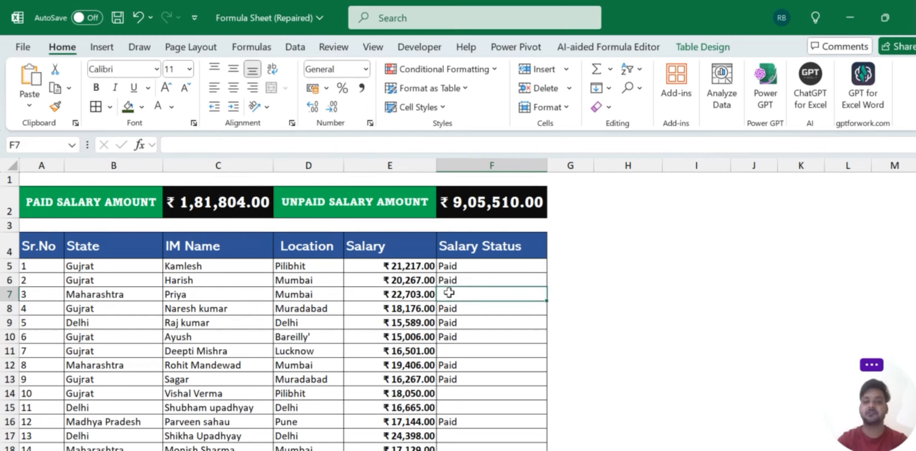
{"action": "left_click", "coordinate": [459, 265]}
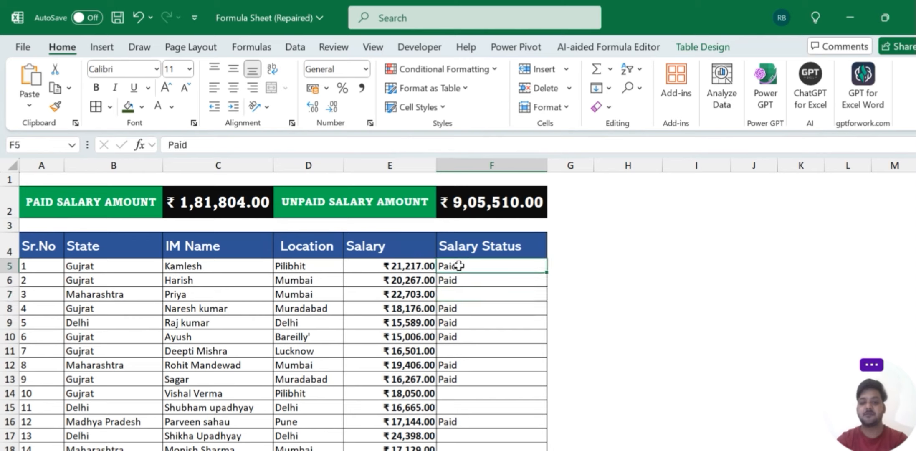
{"action": "key", "text": "Delete"}
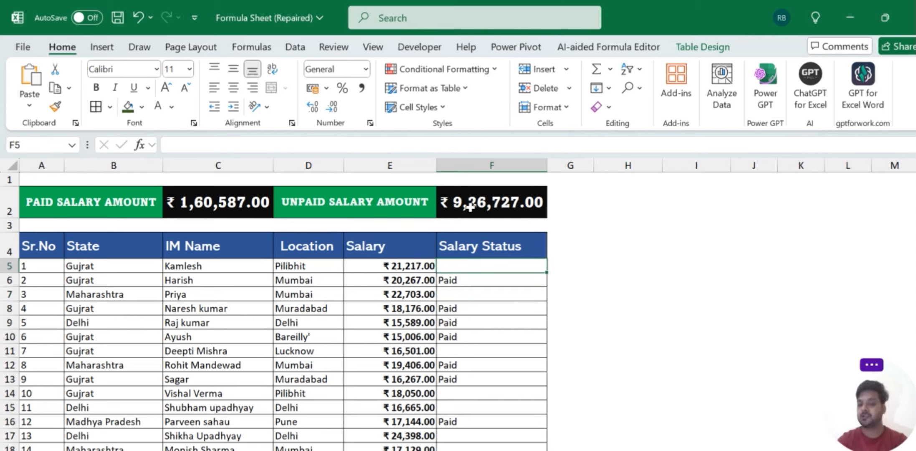
{"action": "left_click", "coordinate": [484, 309]}
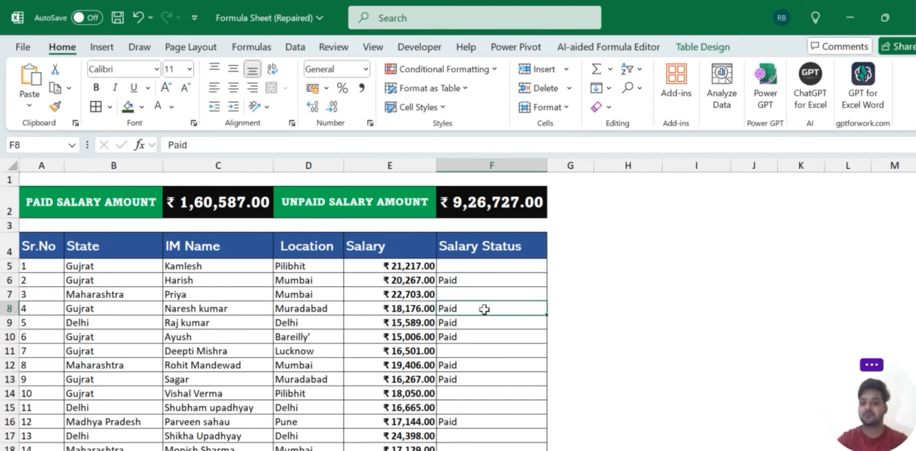
{"action": "key", "text": "Delete"}
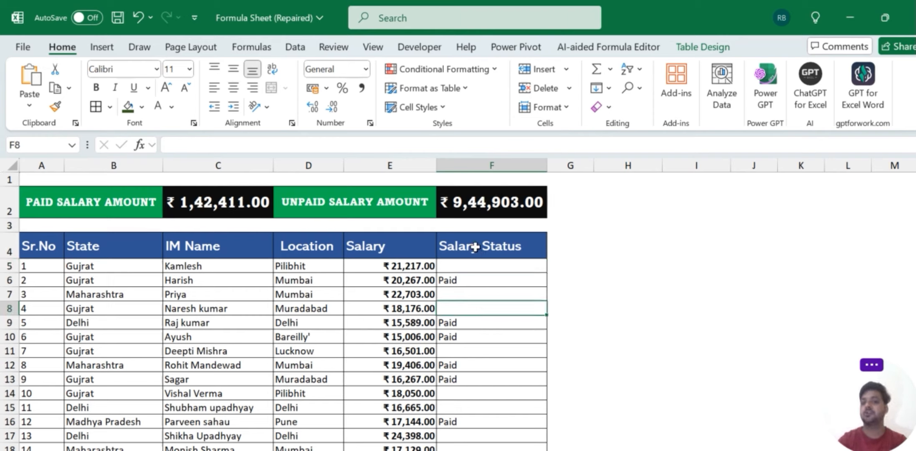
{"action": "left_click", "coordinate": [519, 195]}
{"action": "left_click", "coordinate": [221, 202]}
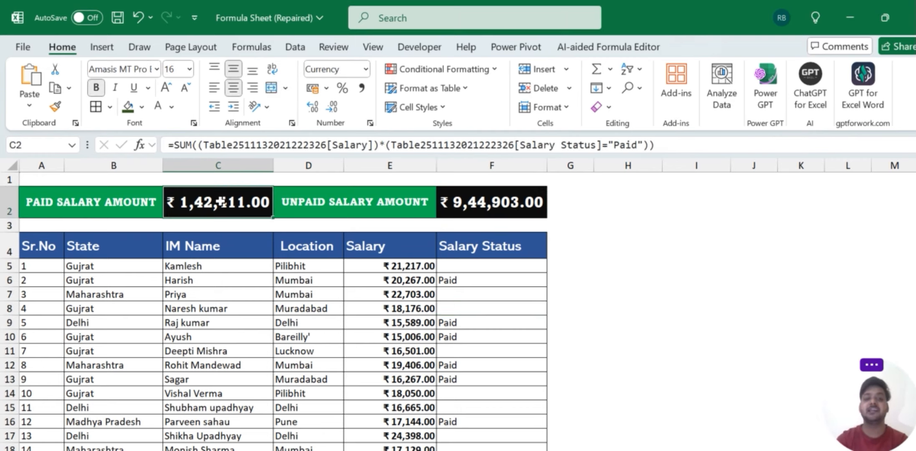
- Enter "Paid" as the Salary Status for Sr.No 4 and Sr.No 10
{"action": "left_click", "coordinate": [433, 362]}
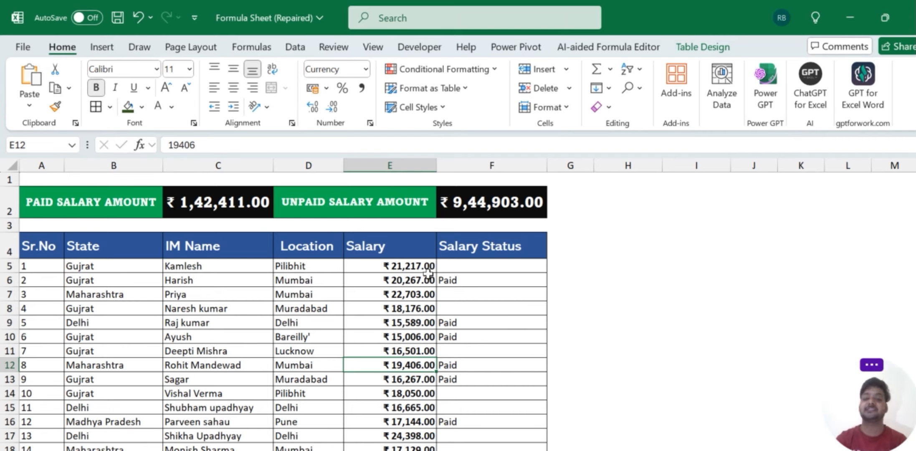
{"action": "left_click", "coordinate": [463, 307]}
{"action": "type", "text": "Paid"}
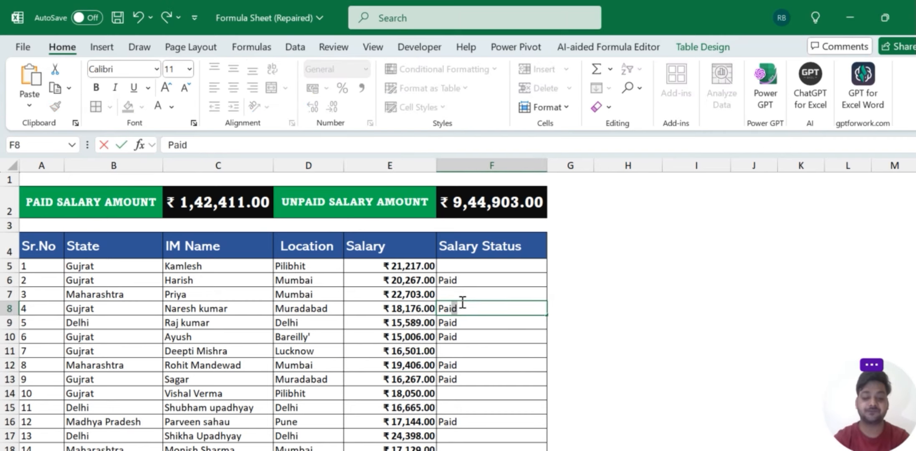
{"action": "key", "text": "Return"}
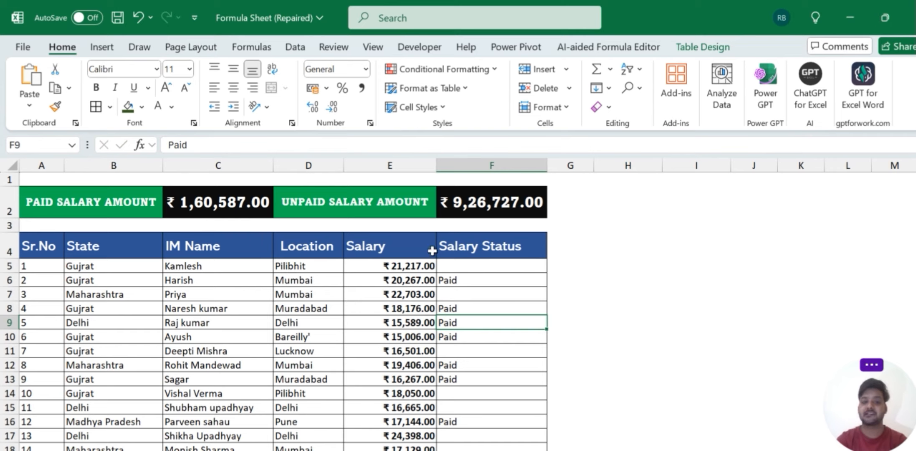
{"action": "left_click", "coordinate": [494, 394]}
{"action": "type", "text": "Paid"}
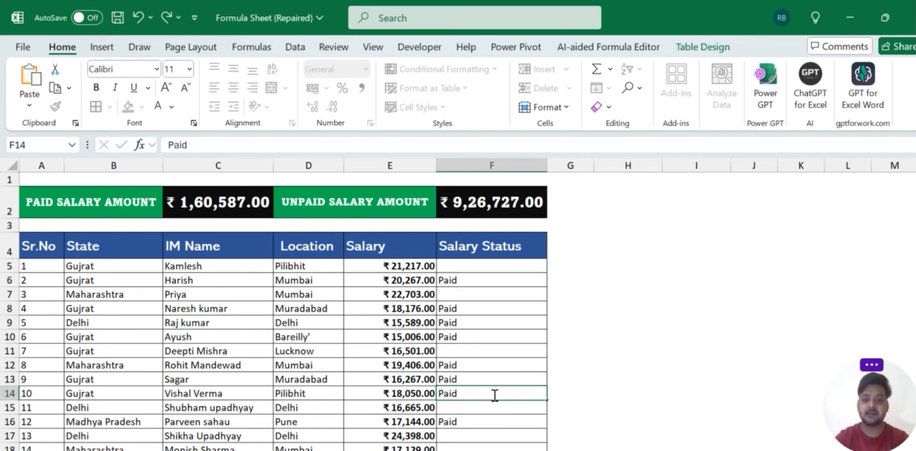
{"action": "key", "text": "Return"}
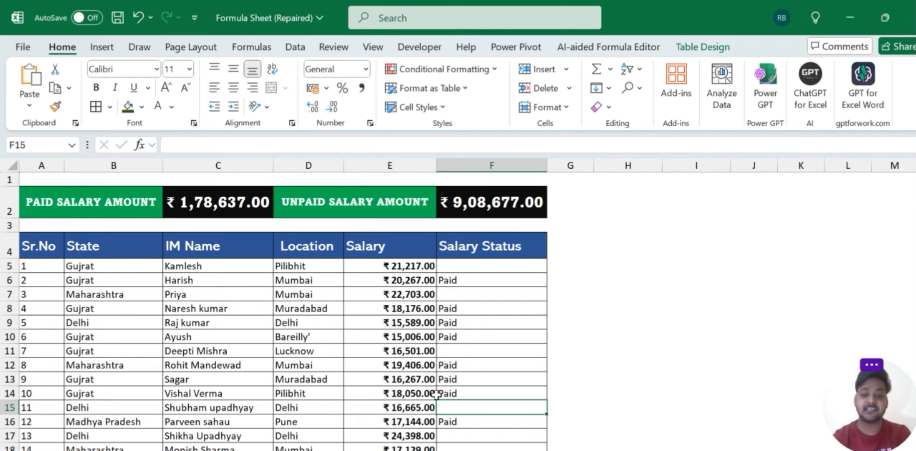
- Copy the entire salary sheet and paste it into the next blank worksheet at A1
{"action": "key", "text": "ctrl+Page_Down"}
{"action": "key", "text": "ctrl+Page_Up"}
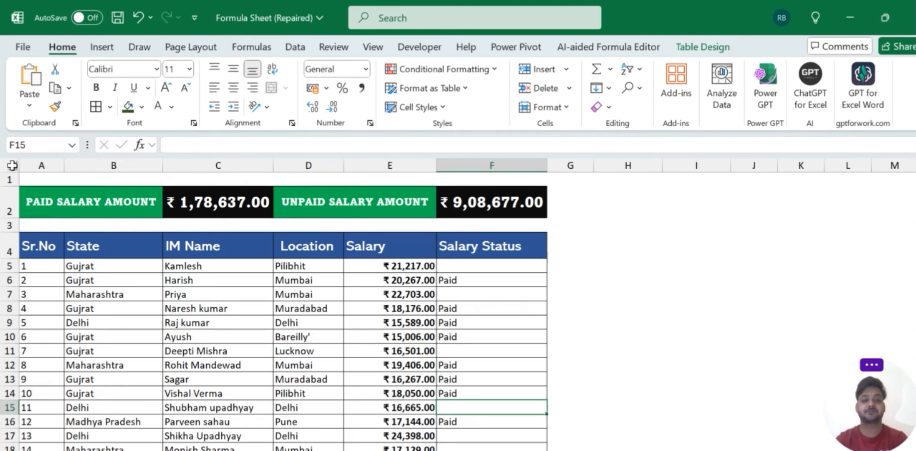
{"action": "left_click", "coordinate": [12, 166]}
{"action": "key", "text": "ctrl+c"}
{"action": "key", "text": "ctrl+Page_Down"}
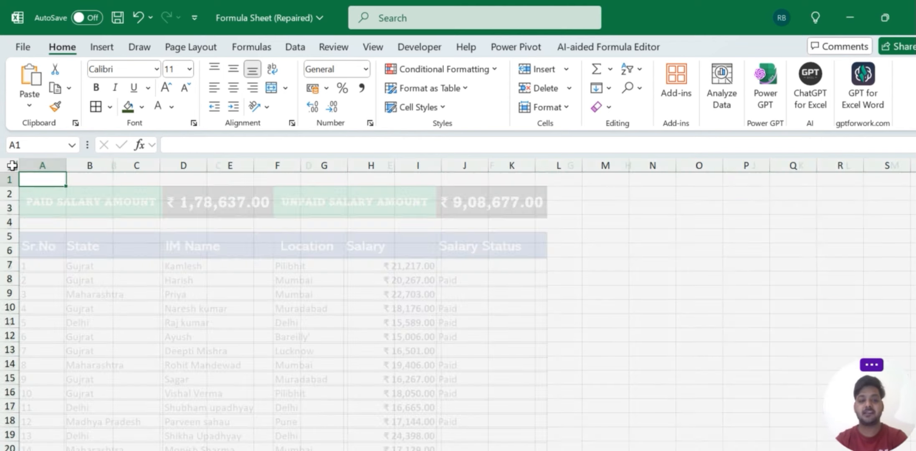
{"action": "key", "text": "ctrl+v"}
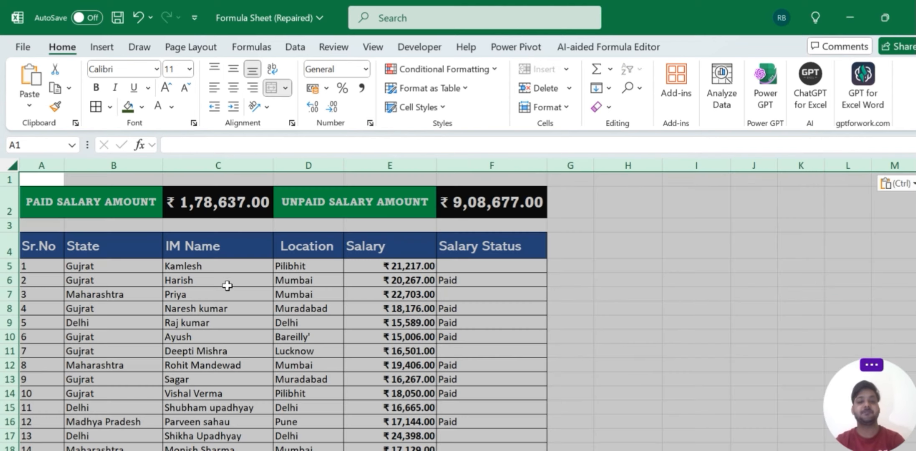
{"action": "left_click", "coordinate": [228, 291]}
- Clear the paid and unpaid salary formulas in cells C2 and F2 of the copied sheet
{"action": "left_click", "coordinate": [197, 202]}
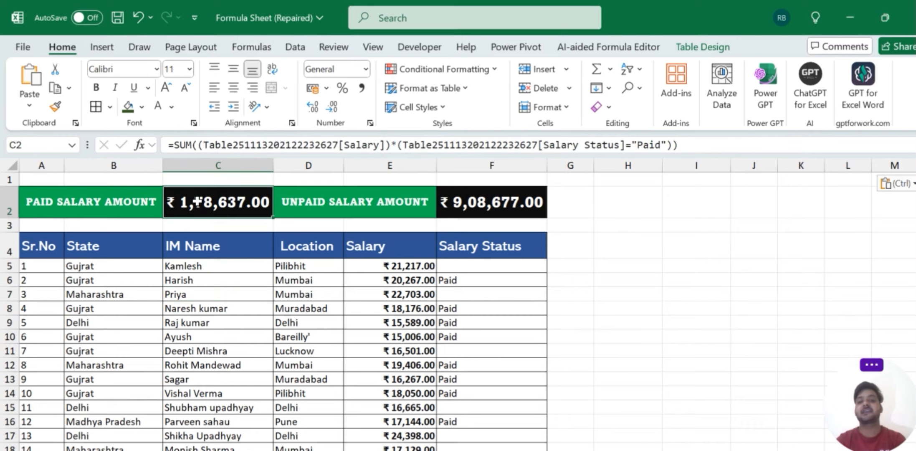
{"action": "key", "text": "Right"}
{"action": "key", "text": "Left"}
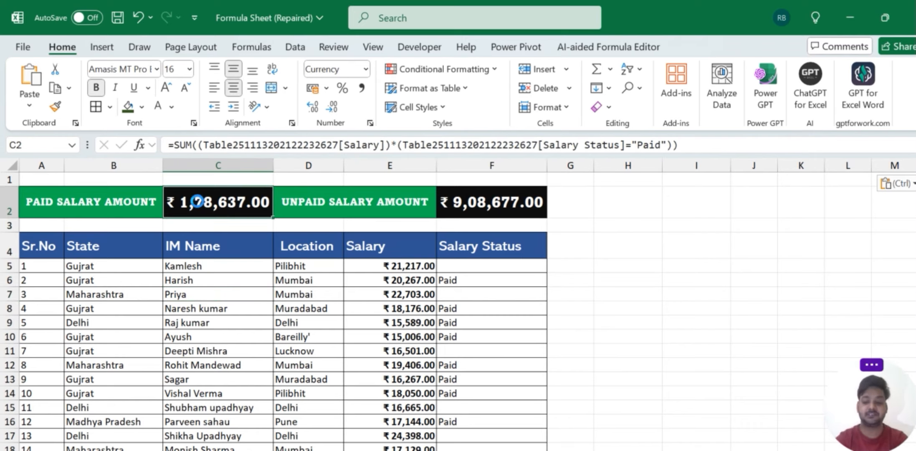
{"action": "key", "text": "Delete"}
{"action": "key", "text": "Right"}
{"action": "key", "text": "Right"}
{"action": "key", "text": "Right"}
{"action": "key", "text": "Left"}
{"action": "key", "text": "Delete"}
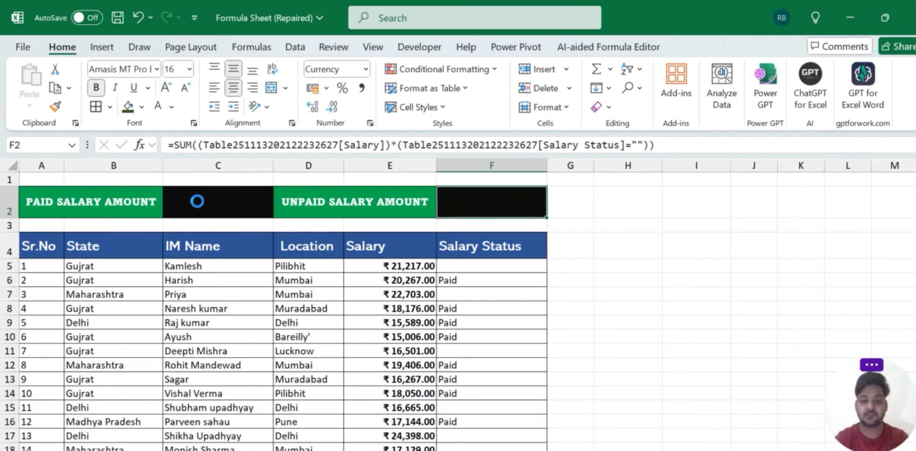
- Delete the whole row 2 holding the paid and unpaid salary labels, and select cell A1
{"action": "key", "text": "Left"}
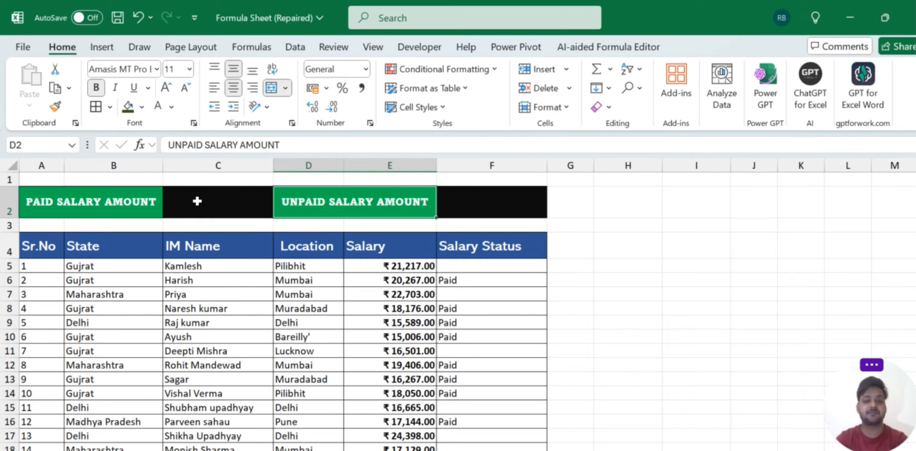
{"action": "key", "text": "Left"}
{"action": "key", "text": "Left"}
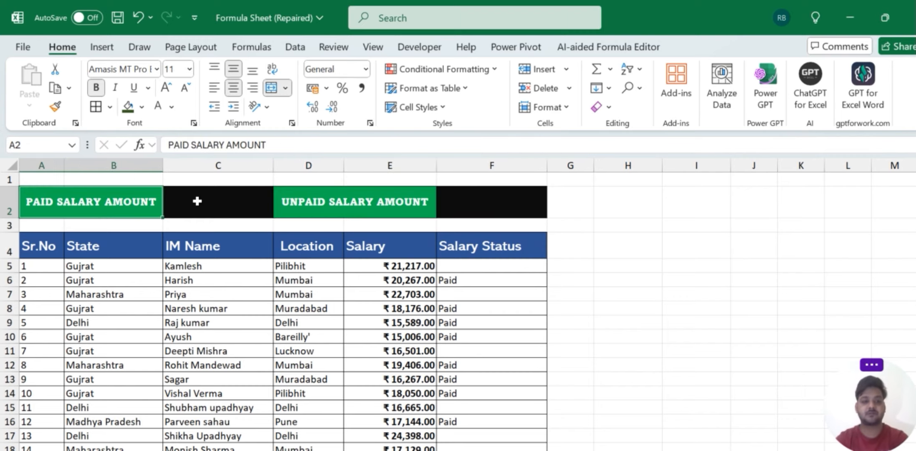
{"action": "key", "text": "shift+space"}
{"action": "key", "text": "ctrl+minus"}
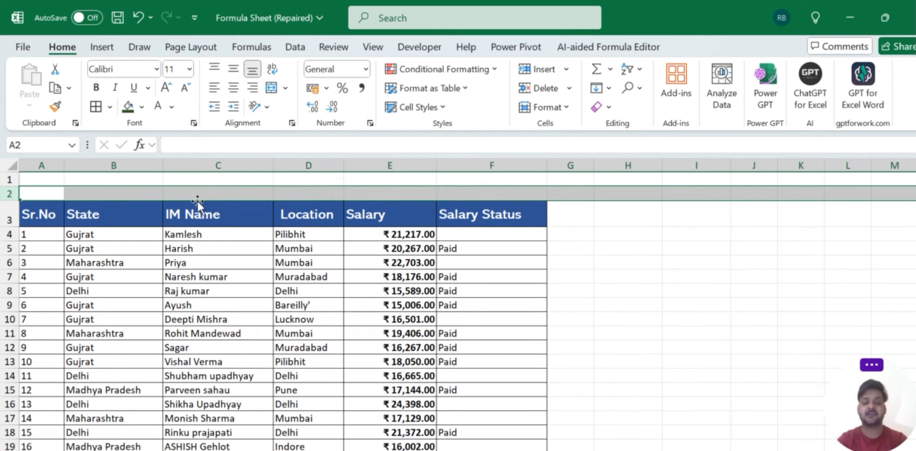
{"action": "key", "text": "Right"}
{"action": "key", "text": "Up"}
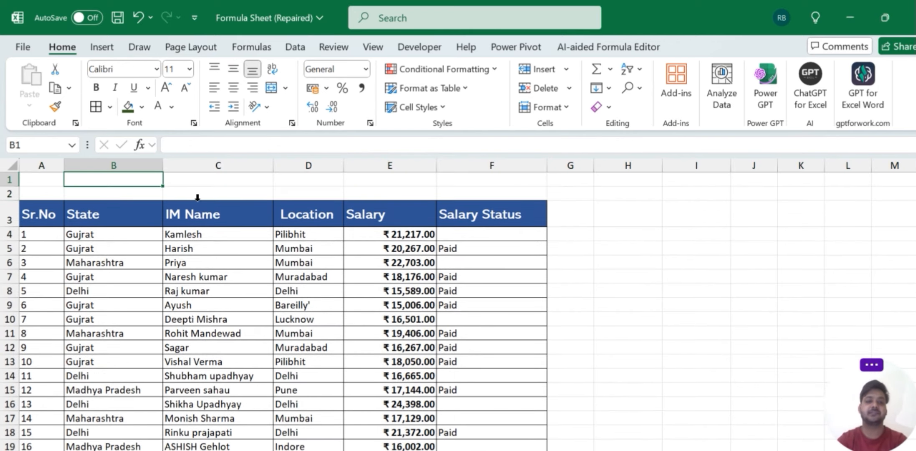
{"action": "key", "text": "Left"}
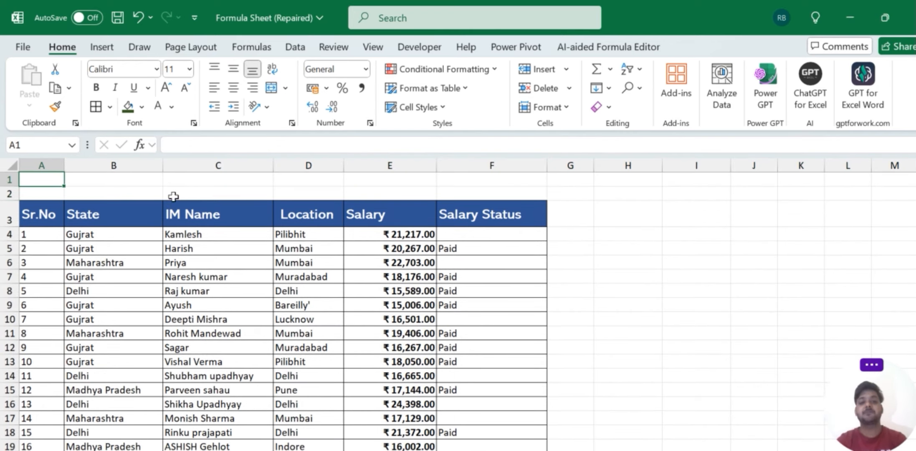
- Clear all the entries in the Salary Status column from F4 to F58, keeping the header
{"action": "left_click", "coordinate": [151, 214]}
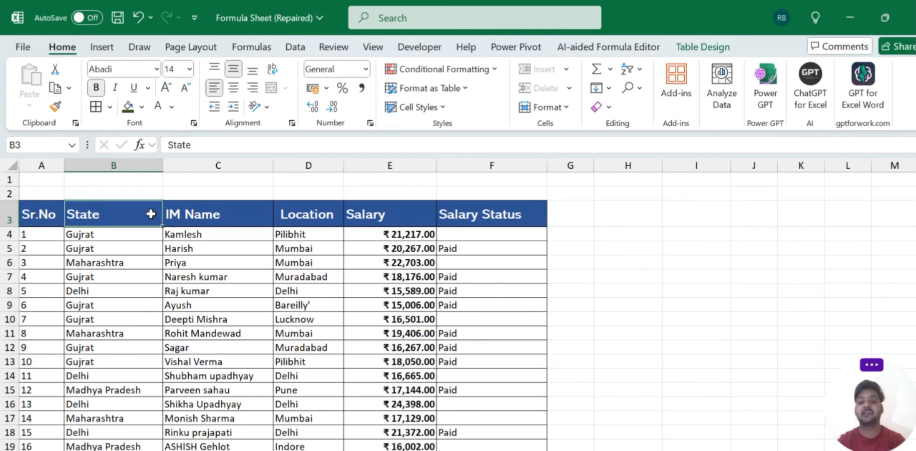
{"action": "key", "text": "Right"}
{"action": "key", "text": "Right"}
{"action": "key", "text": "Right"}
{"action": "key", "text": "Right"}
{"action": "key", "text": "Down"}
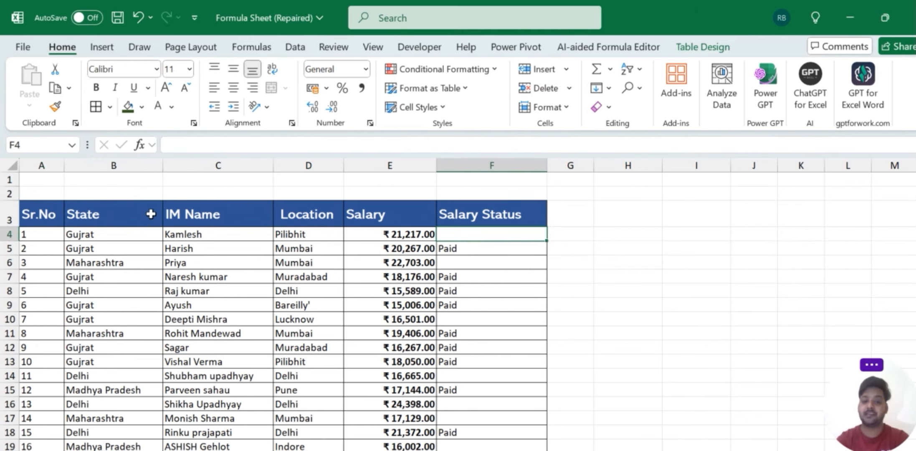
{"action": "key", "text": "shift+Down"}
{"action": "key", "text": "shift+Down"}
{"action": "key", "text": "shift+Down"}
{"action": "key", "text": "shift+Down"}
{"action": "key", "text": "shift+Down"}
{"action": "key", "text": "shift+Down"}
{"action": "key", "text": "shift+Down"}
{"action": "key", "text": "shift+Down"}
{"action": "key", "text": "shift+Down"}
{"action": "key", "text": "shift+Down"}
{"action": "key", "text": "shift+Down"}
{"action": "key", "text": "shift+Down"}
{"action": "key", "text": "shift+Down"}
{"action": "key", "text": "shift+Down"}
{"action": "key", "text": "shift+Down"}
{"action": "key", "text": "shift+Down"}
{"action": "key", "text": "shift+Down"}
{"action": "key", "text": "shift+Down"}
{"action": "key", "text": "shift+Down"}
{"action": "key", "text": "shift+Down"}
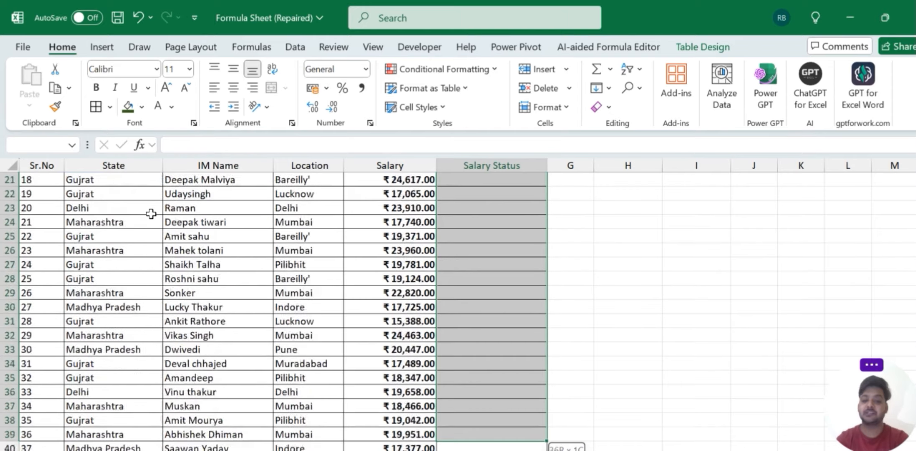
{"action": "key", "text": "shift+Down"}
{"action": "key", "text": "shift+Down"}
{"action": "key", "text": "shift+Down"}
{"action": "key", "text": "shift+Down"}
{"action": "key", "text": "shift+Down"}
{"action": "key", "text": "shift+Down"}
{"action": "key", "text": "shift+Down"}
{"action": "key", "text": "shift+Down"}
{"action": "key", "text": "shift+Down"}
{"action": "key", "text": "shift+Down"}
{"action": "key", "text": "shift+Down"}
{"action": "key", "text": "shift+Down"}
{"action": "key", "text": "shift+Down"}
{"action": "key", "text": "shift+Down"}
{"action": "key", "text": "shift+Down"}
{"action": "key", "text": "shift+Down"}
{"action": "key", "text": "shift+Down"}
{"action": "key", "text": "shift+Down"}
{"action": "key", "text": "shift+Down"}
{"action": "key", "text": "shift+Down"}
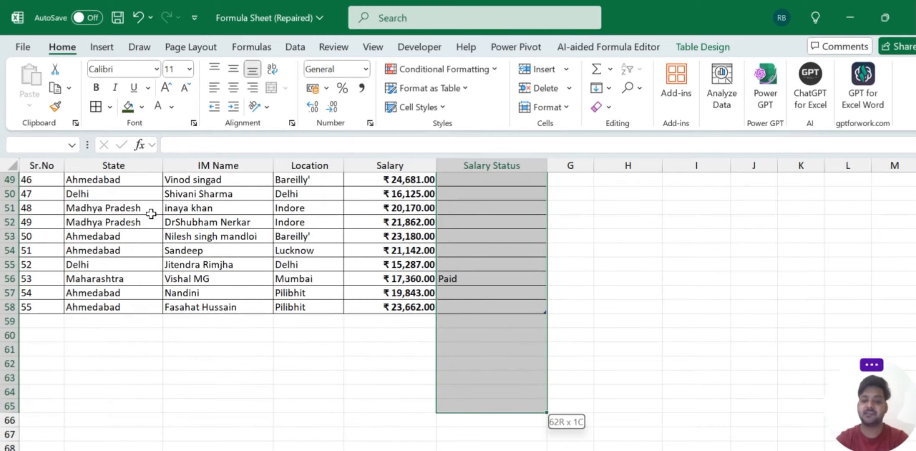
{"action": "key", "text": "shift+Up"}
{"action": "key", "text": "shift+Up"}
{"action": "key", "text": "shift+Up"}
{"action": "key", "text": "shift+Up"}
{"action": "key", "text": "shift+Up"}
{"action": "key", "text": "shift+Up"}
{"action": "key", "text": "shift+Up"}
{"action": "key", "text": "shift+Up"}
{"action": "key", "text": "shift+Up"}
{"action": "key", "text": "shift+Down"}
{"action": "key", "text": "shift+Down"}
{"action": "scroll", "coordinate": [151, 214], "scroll_direction": "up", "scroll_amount": 16}
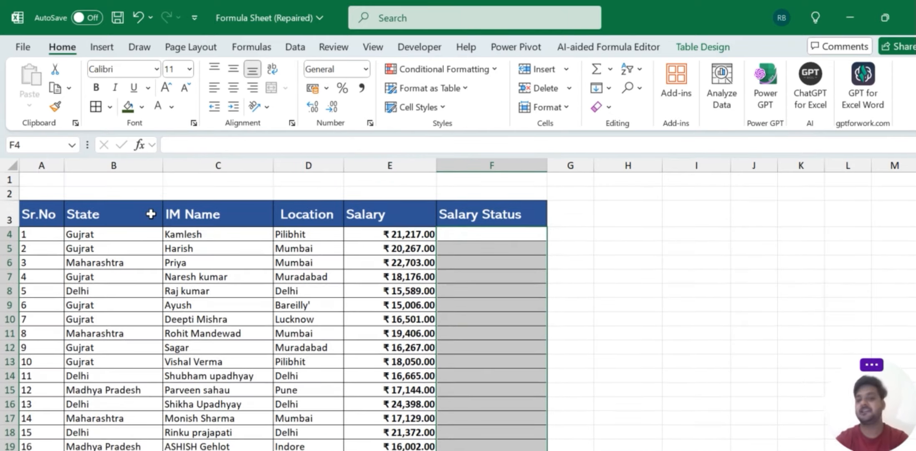
{"action": "left_click", "coordinate": [321, 339]}
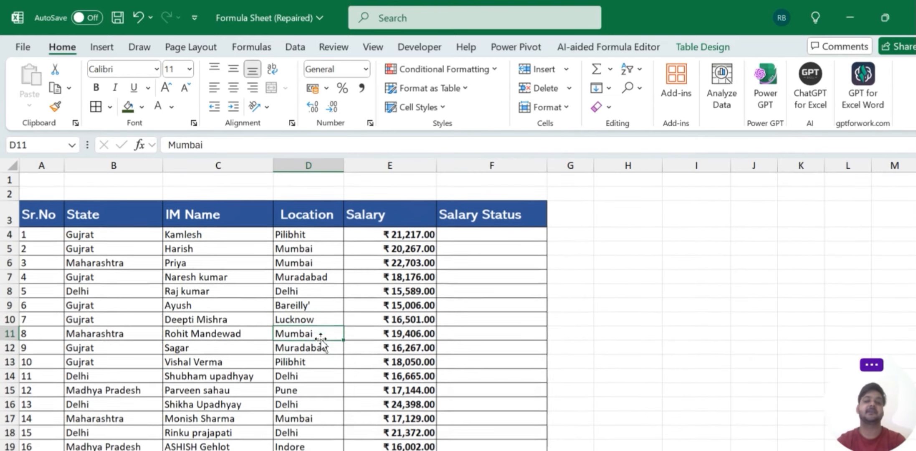
- Make row 2 slightly taller and insert a new blank sheet row at row 2, above the table header
{"action": "left_click_drag", "start_coordinate": [10, 187], "coordinate": [9, 199]}
{"action": "left_click", "coordinate": [107, 202]}
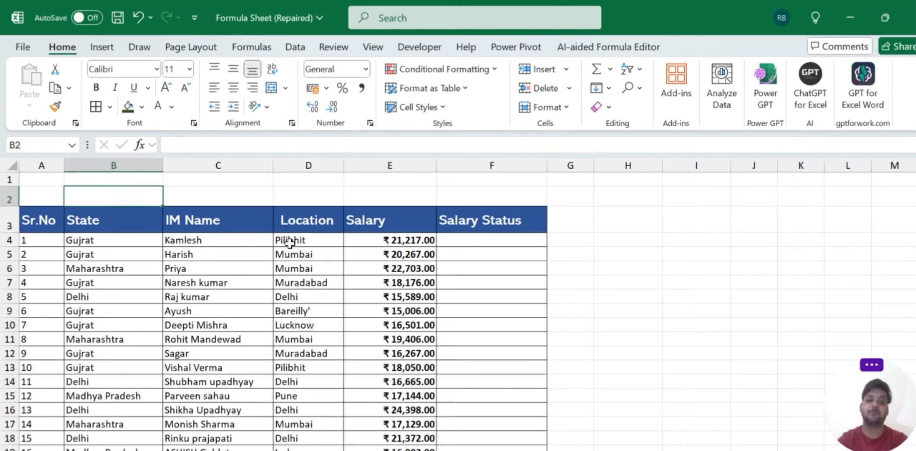
{"action": "key", "text": "alt+h"}
{"action": "key", "text": "i"}
{"action": "key", "text": "r"}
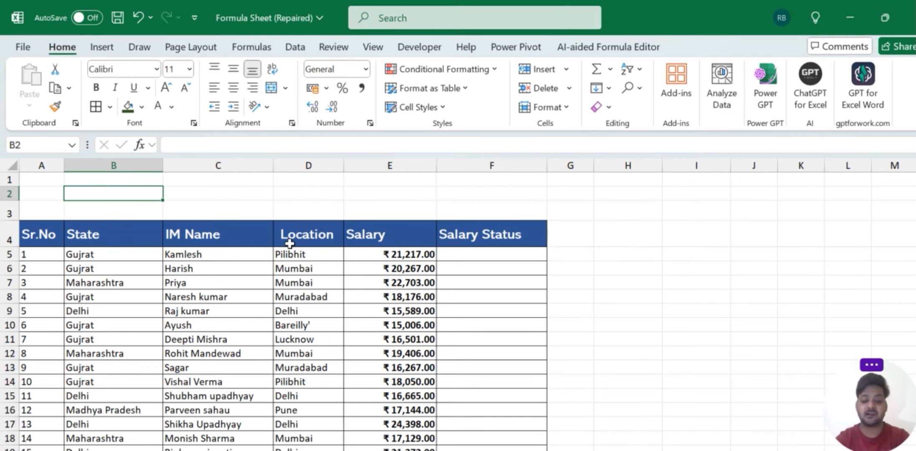
- Enter the label "Total Paid Salary Amount" in cell B2
{"action": "type", "text": "Total"}
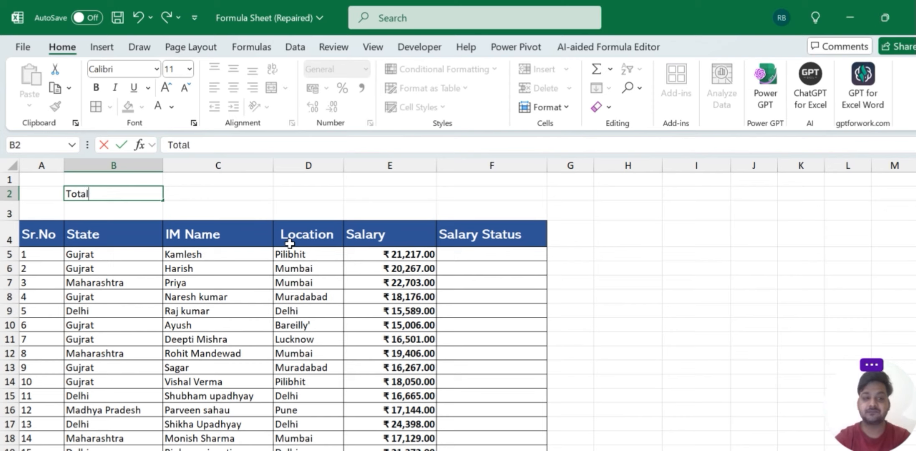
{"action": "type", "text": " Paid"}
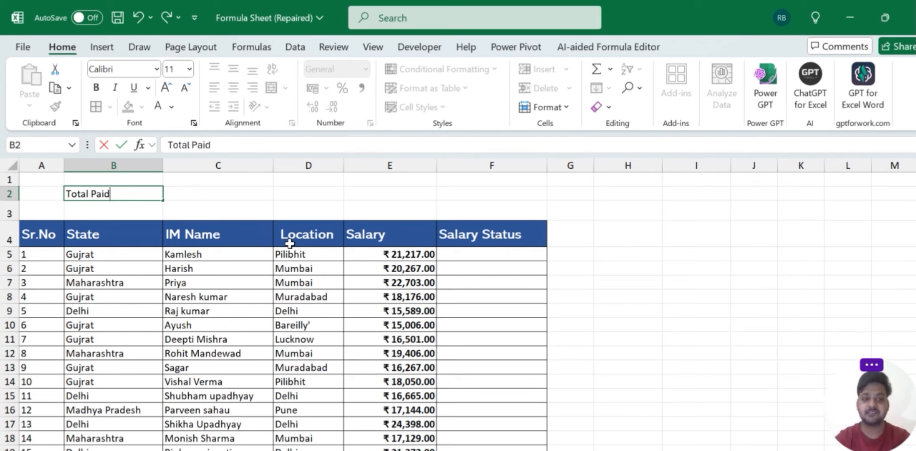
{"action": "type", "text": " dsala"}
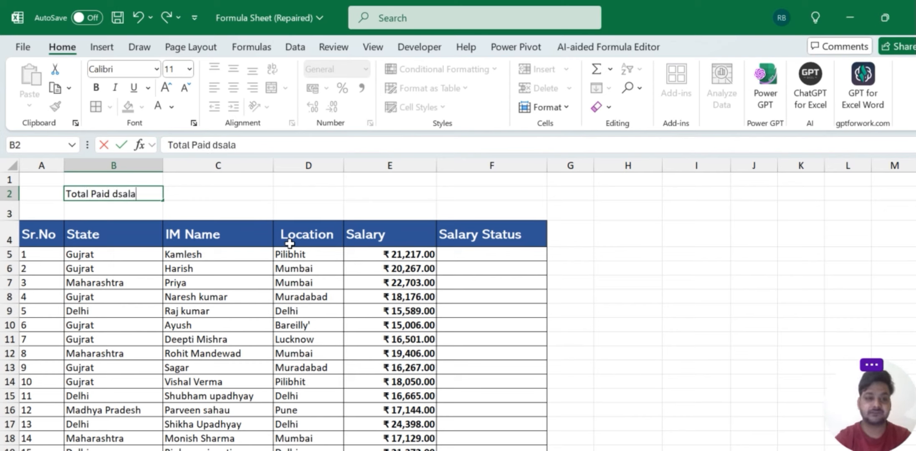
{"action": "key", "text": "BackSpace"}
{"action": "key", "text": "BackSpace"}
{"action": "key", "text": "BackSpace"}
{"action": "key", "text": "BackSpace"}
{"action": "key", "text": "BackSpace"}
{"action": "type", "text": "S"}
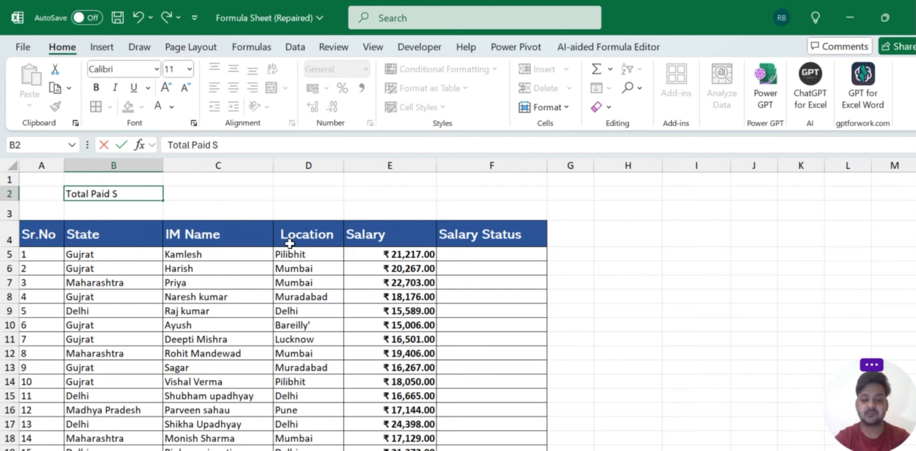
{"action": "type", "text": "alary A"}
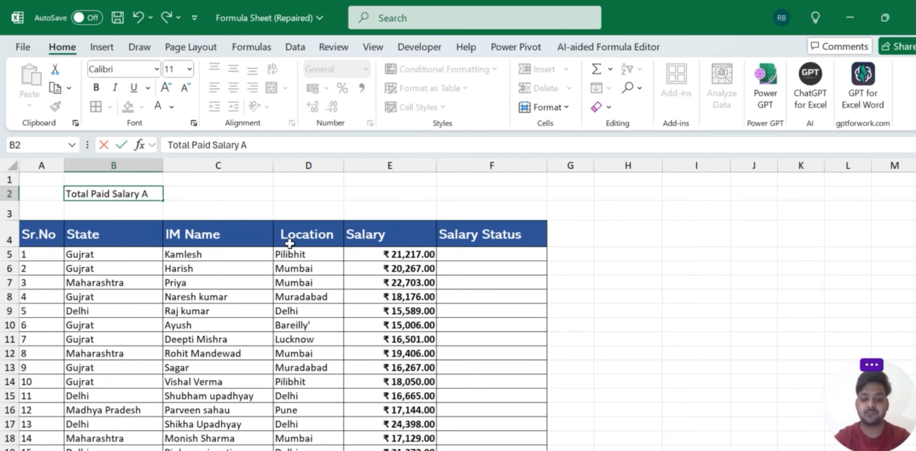
{"action": "type", "text": "mount"}
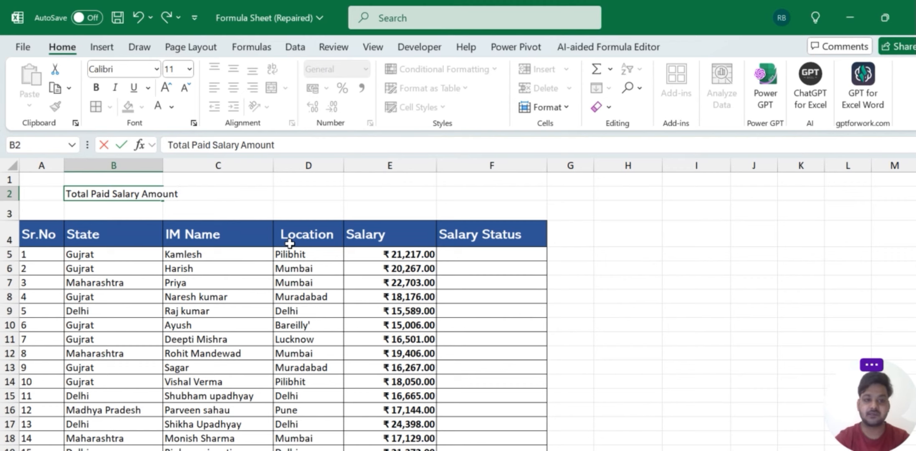
{"action": "key", "text": "Tab"}
- Merge cells A2 and B2 so the paid salary label spans both columns
{"action": "key", "text": "Left"}
{"action": "key", "text": "Left"}
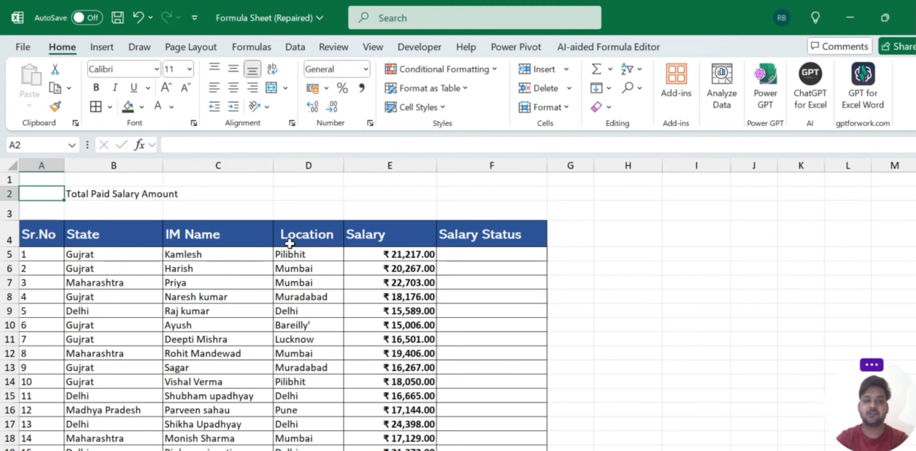
{"action": "key", "text": "shift+Right"}
{"action": "key", "text": "alt"}
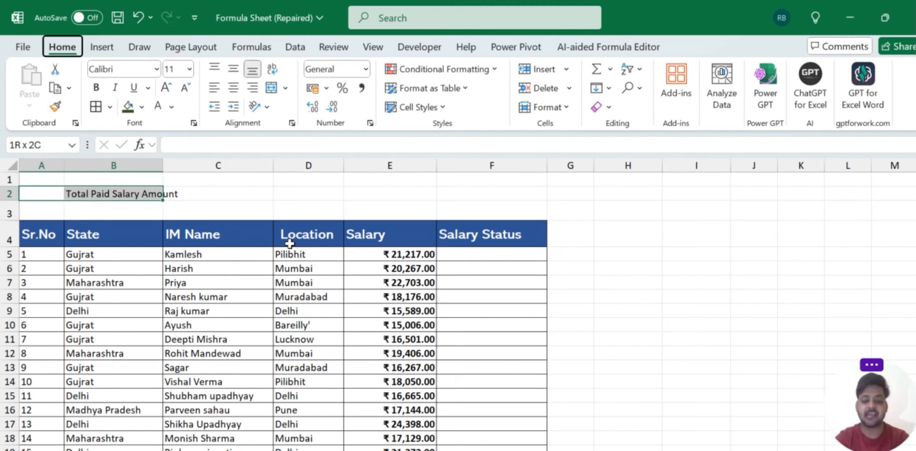
{"action": "key", "text": "h"}
{"action": "key", "text": "m"}
{"action": "key", "text": "m"}
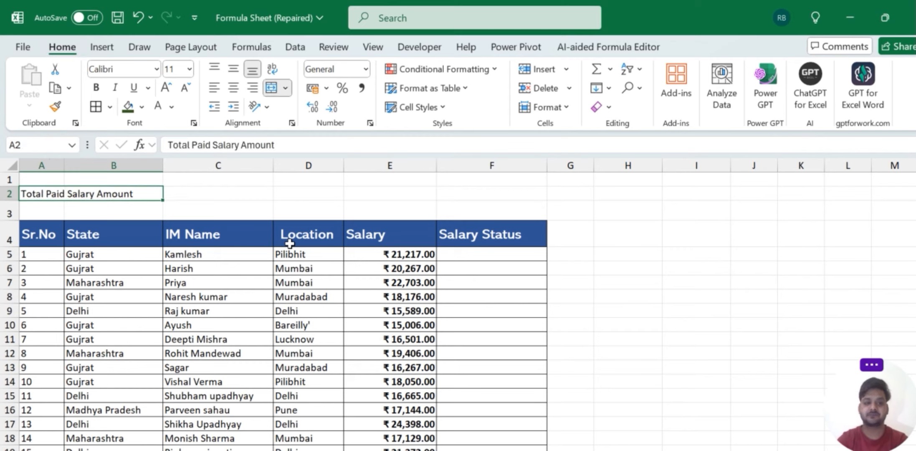
- Merge cells D2 and E2 and enter the label "Total Unpaid Salary Amount" in the merged cell
{"action": "key", "text": "Right"}
{"action": "key", "text": "Right"}
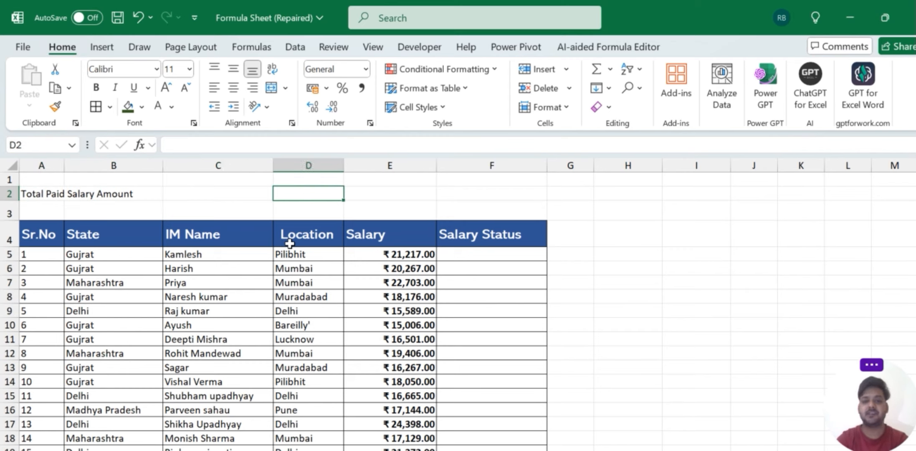
{"action": "key", "text": "shift+Right"}
{"action": "key", "text": "alt"}
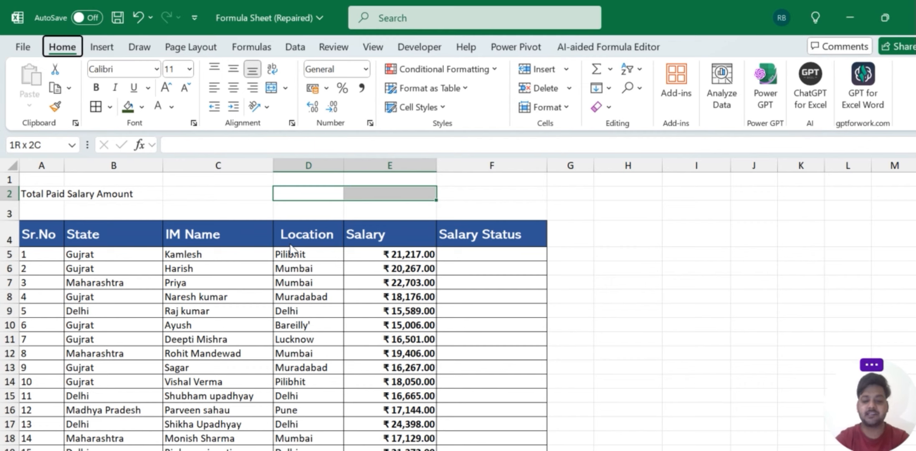
{"action": "type", "text": "hmcT"}
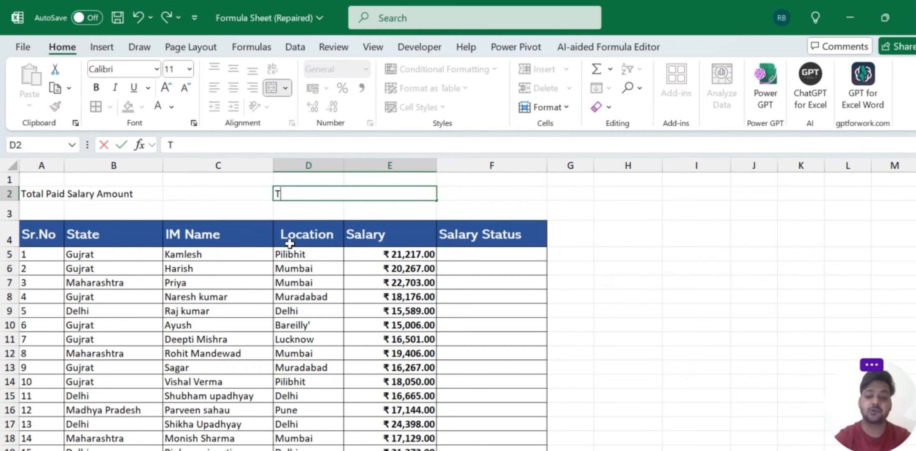
{"action": "type", "text": "otal Unpaid"}
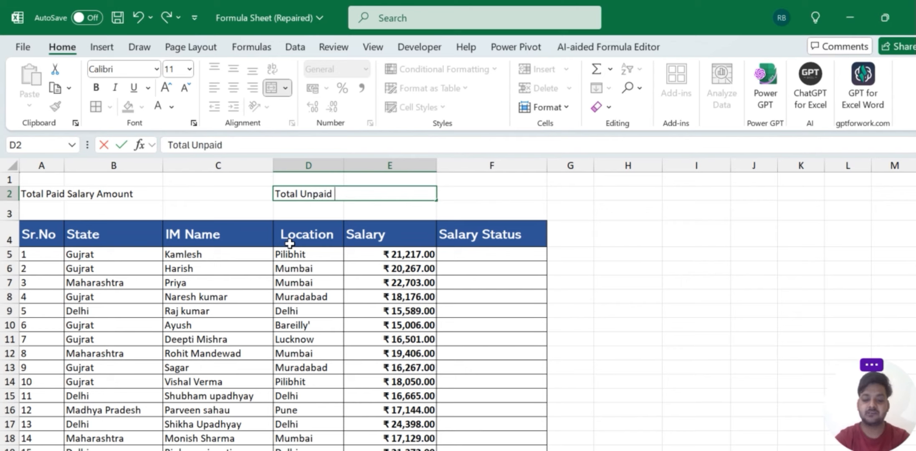
{"action": "type", "text": " Slary"}
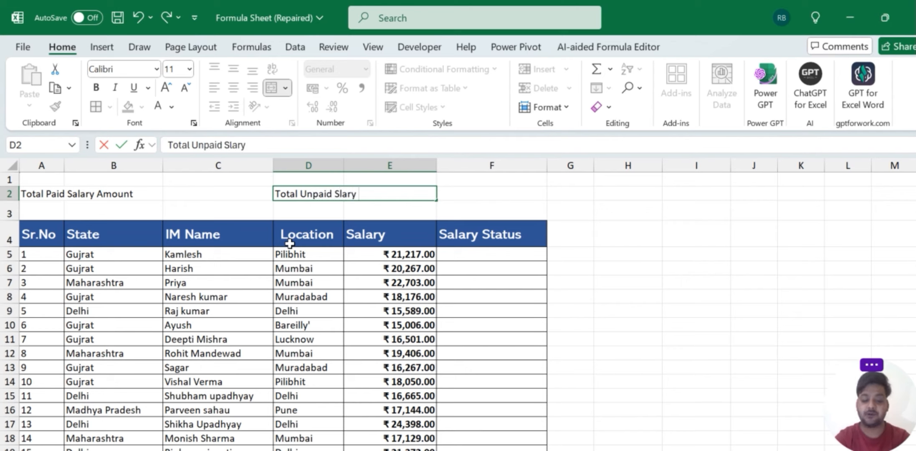
{"action": "key", "text": "BackSpace"}
{"action": "key", "text": "BackSpace"}
{"action": "key", "text": "BackSpace"}
{"action": "key", "text": "BackSpace"}
{"action": "type", "text": "a"}
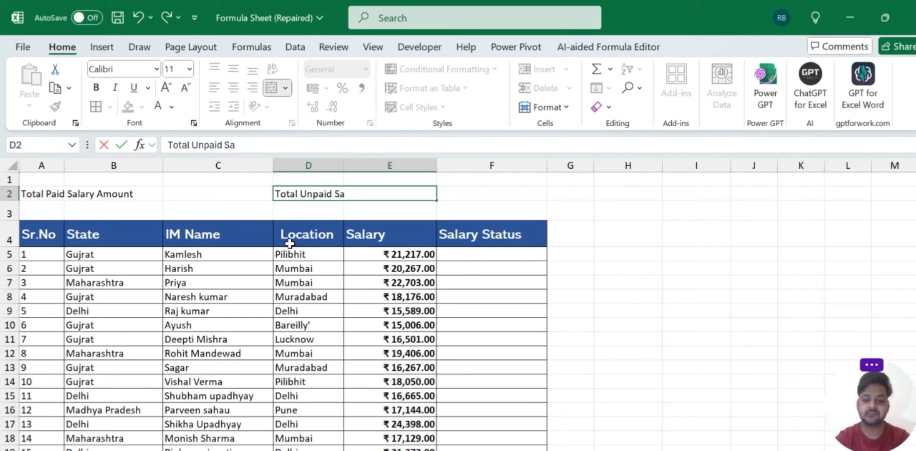
{"action": "type", "text": "lary A"}
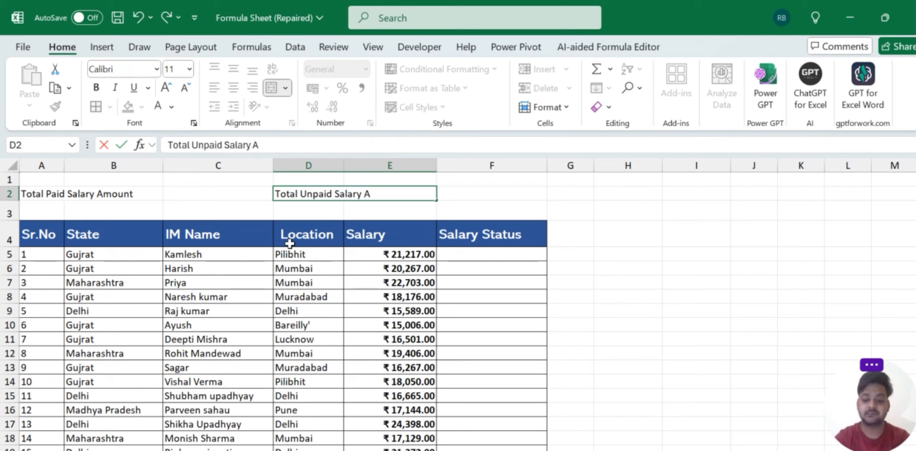
{"action": "type", "text": "mount"}
{"action": "key", "text": "Return"}
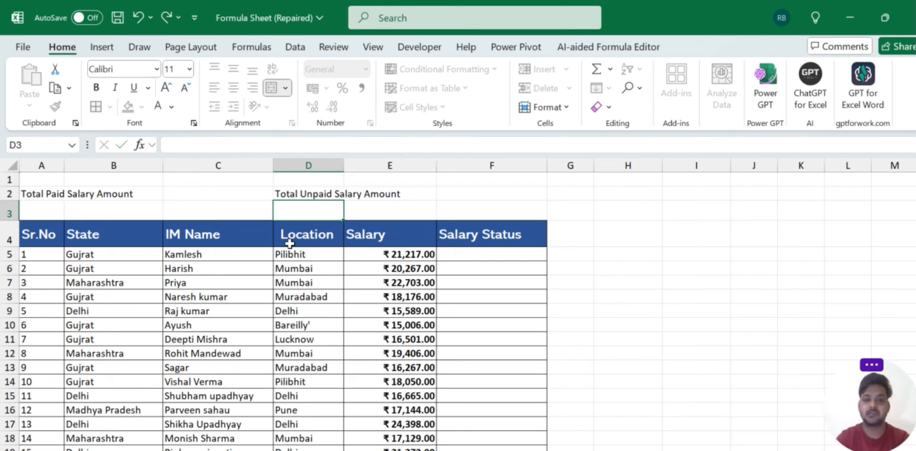
- Turn off the gridlines on the copied salary sheet
{"action": "key", "text": "Up"}
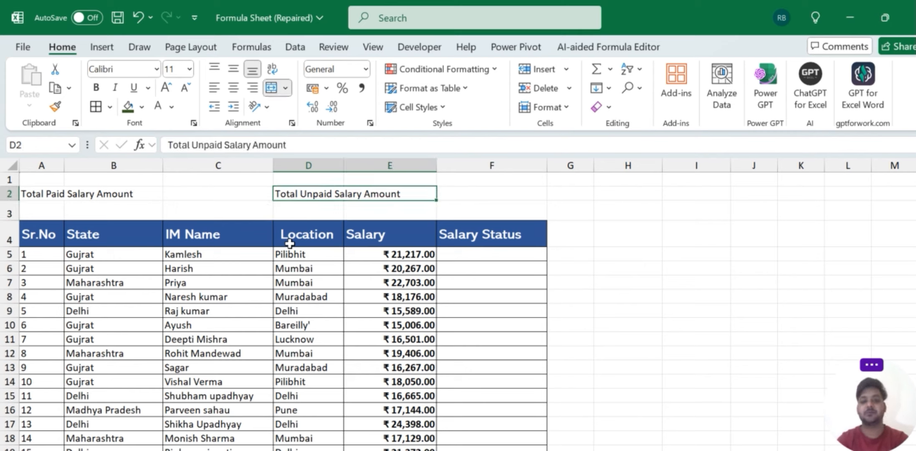
{"action": "key", "text": "Left"}
{"action": "key", "text": "Left"}
{"action": "key", "text": "Left"}
{"action": "key", "text": "Right"}
{"action": "key", "text": "Right"}
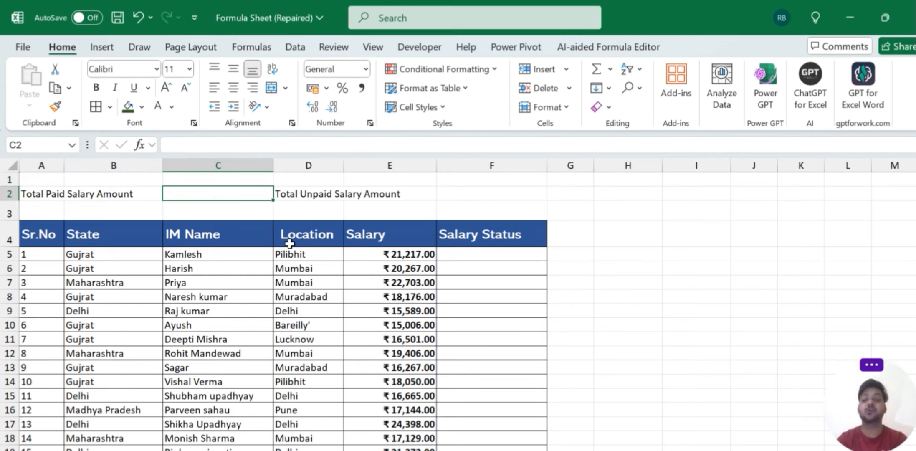
{"action": "key", "text": "w"}
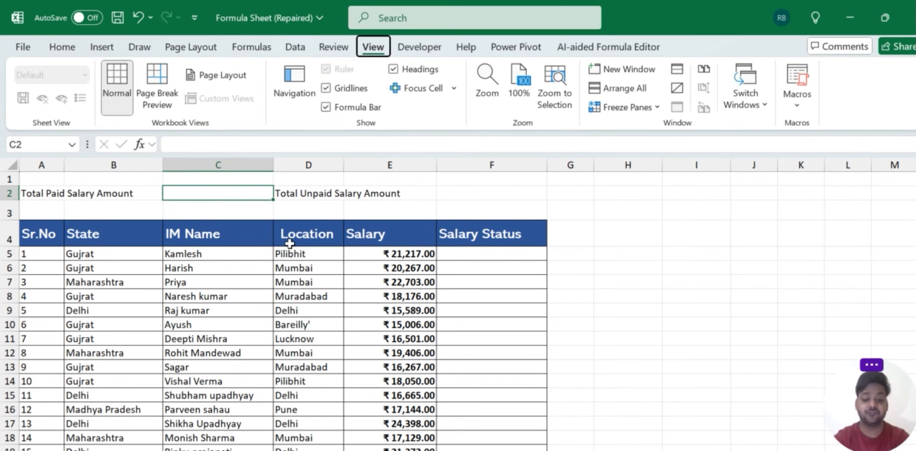
{"action": "key", "text": "v"}
{"action": "key", "text": "g"}
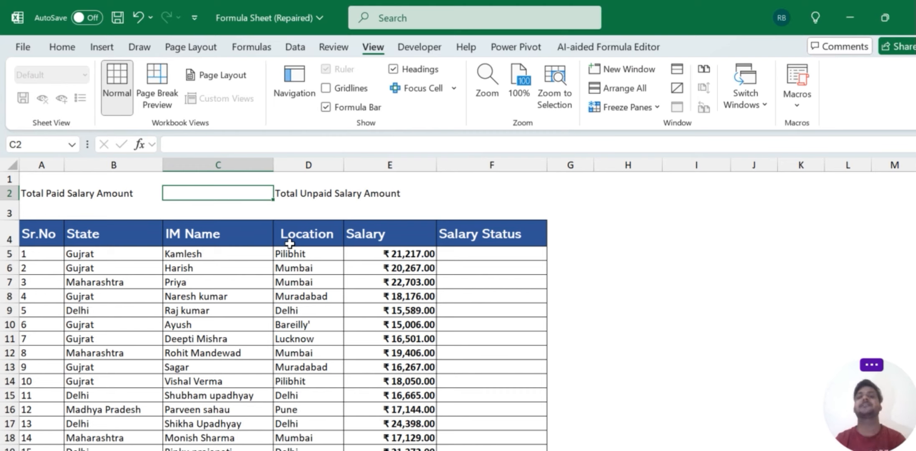
- Apply all borders to the summary row from A2 to F2
{"action": "key", "text": "Right"}
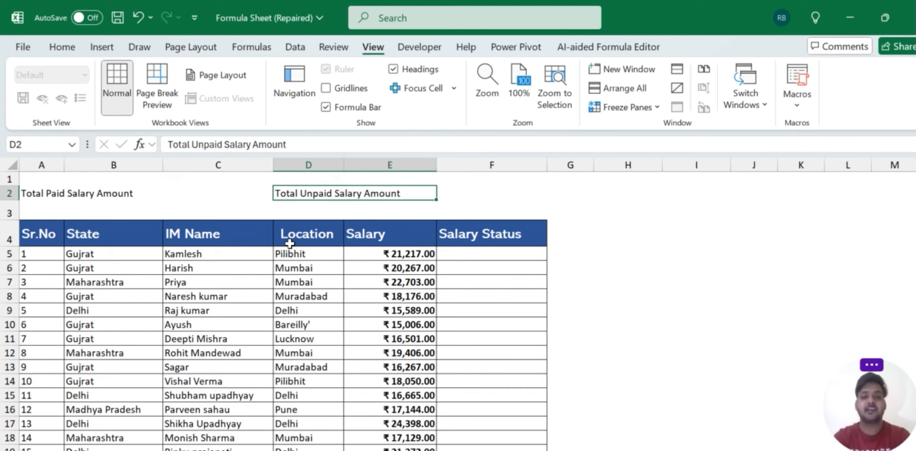
{"action": "key", "text": "Left"}
{"action": "key", "text": "Left"}
{"action": "key", "text": "Right"}
{"action": "key", "text": "Left"}
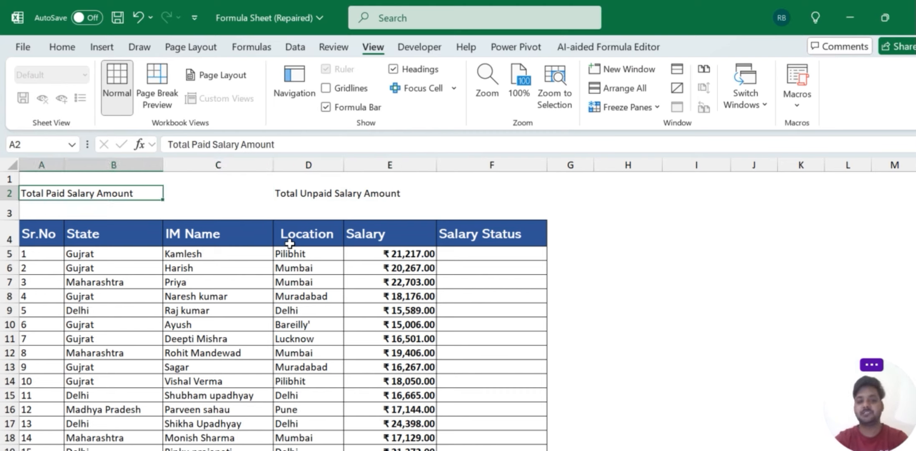
{"action": "key", "text": "shift+Right"}
{"action": "key", "text": "shift+Right"}
{"action": "key", "text": "shift+Right"}
{"action": "key", "text": "shift+Right"}
{"action": "key", "text": "shift+Right"}
{"action": "key", "text": "shift+Left"}
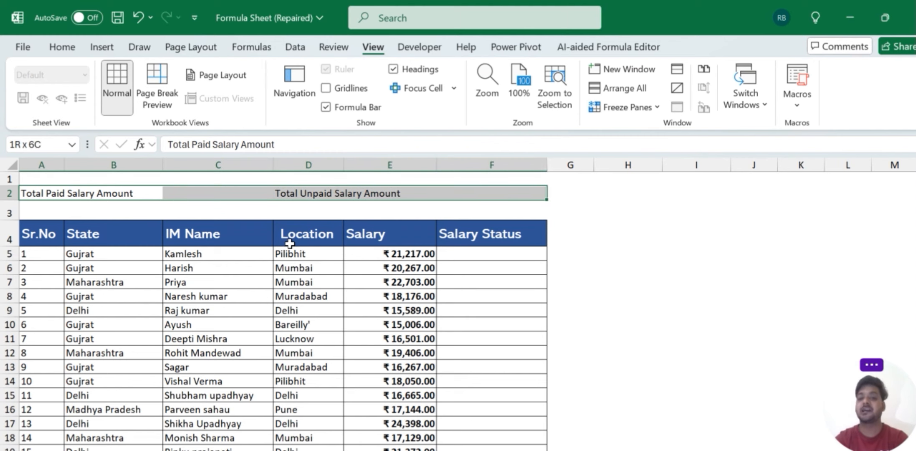
{"action": "key", "text": "alt+h"}
{"action": "key", "text": "b"}
{"action": "key", "text": "a"}
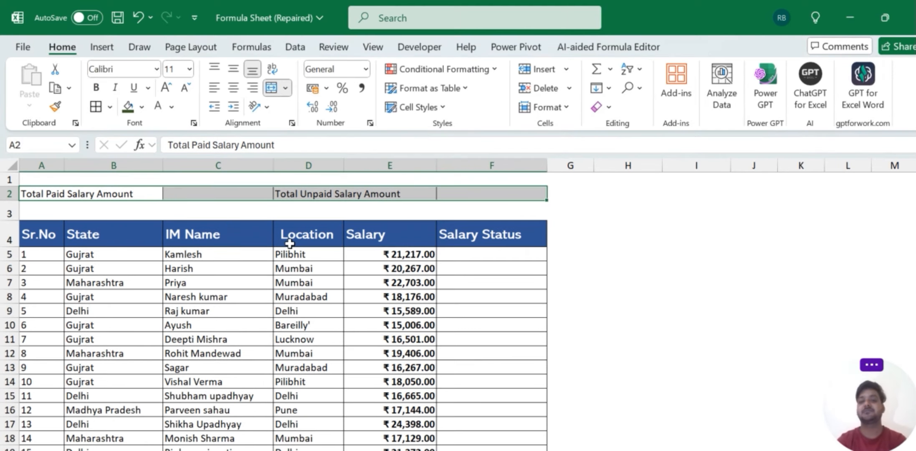
- Increase the height of row 2 to about twice its size
{"action": "key", "text": "Right"}
{"action": "key", "text": "Right"}
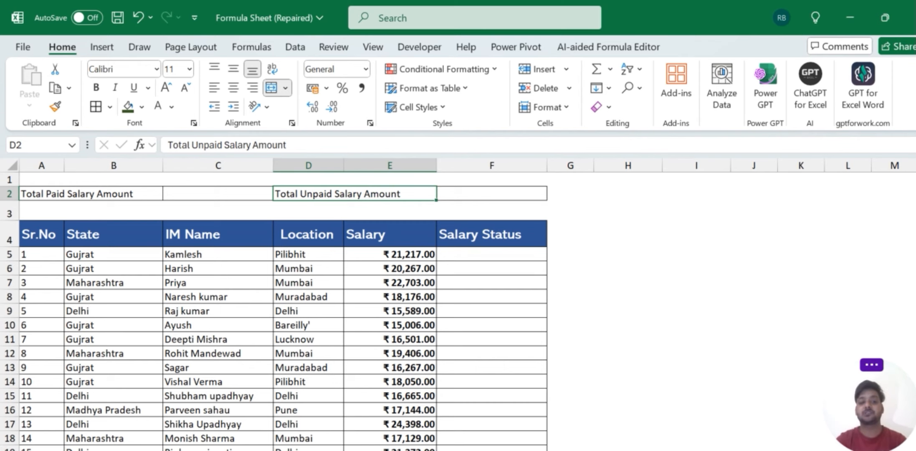
{"action": "left_click_drag", "start_coordinate": [9, 200], "coordinate": [9, 215]}
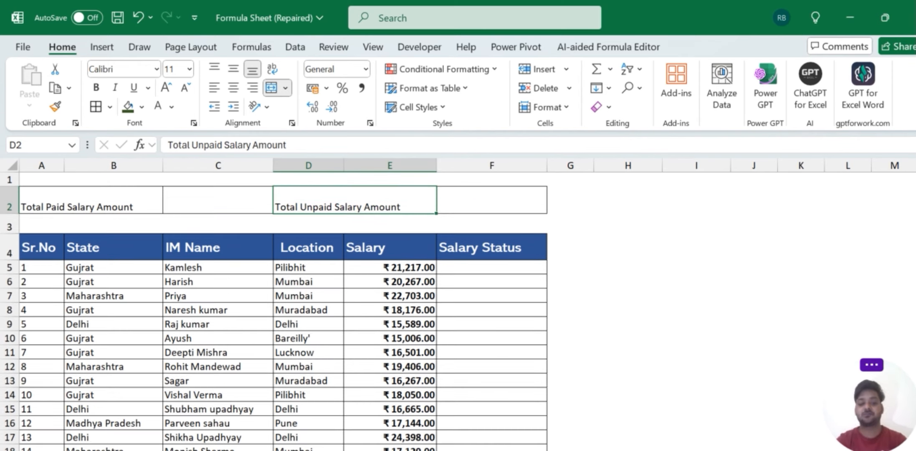
- Vertically centre the contents of the summary row from A2 to F2 and make them bold
{"action": "key", "text": "Left"}
{"action": "key", "text": "Left"}
{"action": "key", "text": "shift+Right"}
{"action": "key", "text": "shift+Right"}
{"action": "key", "text": "shift+Right"}
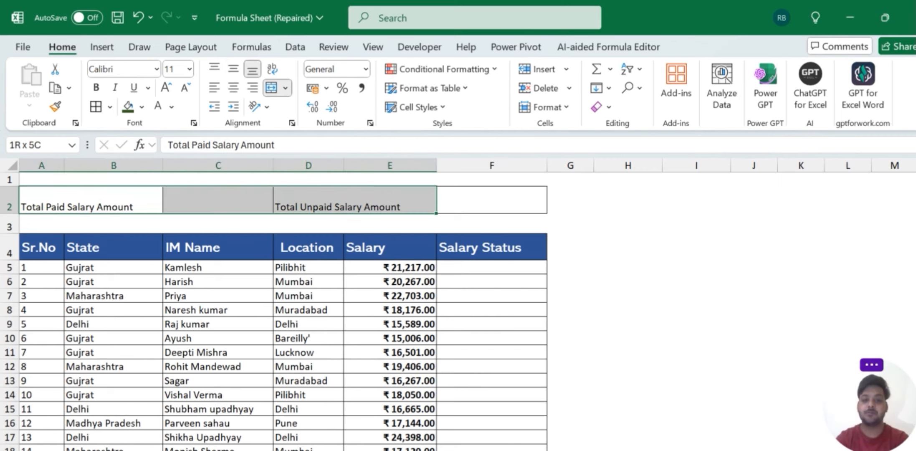
{"action": "key", "text": "alt+h"}
{"action": "key", "text": "a"}
{"action": "key", "text": "m"}
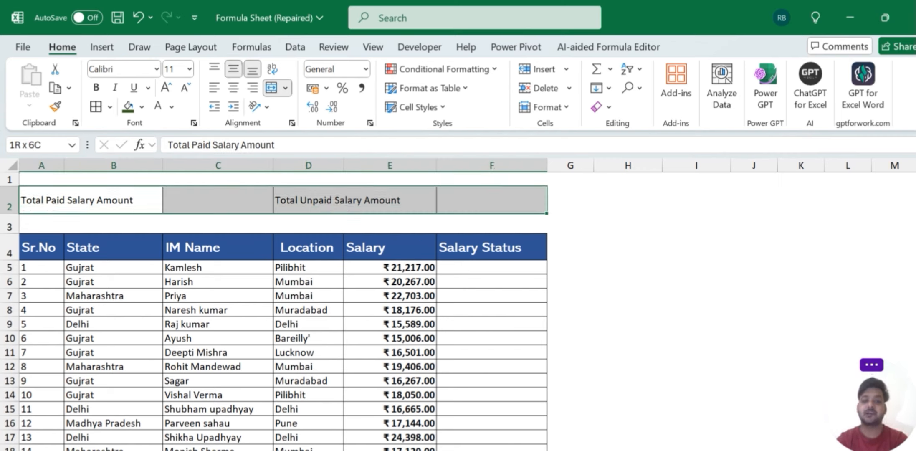
{"action": "key", "text": "ctrl+b"}
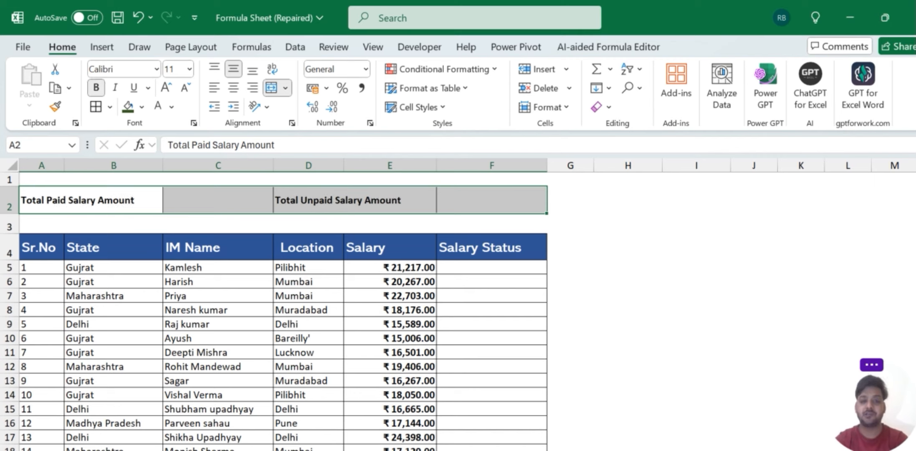
{"action": "left_click", "coordinate": [198, 203]}
{"action": "left_click", "coordinate": [458, 327]}
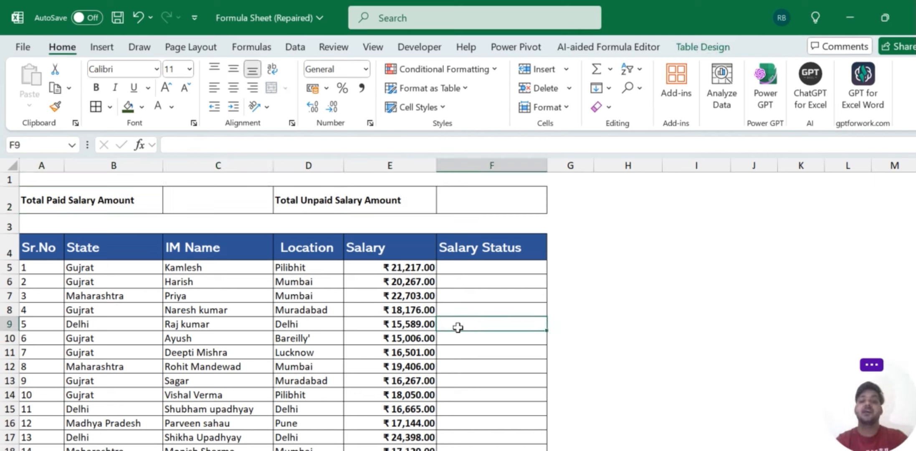
- Fill the "Total Paid Salary Amount" label cell with standard orange
{"action": "left_click", "coordinate": [92, 208]}
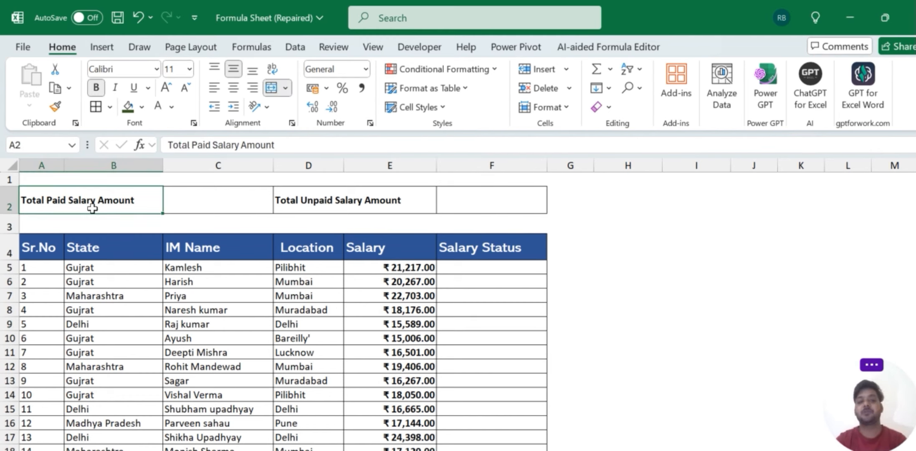
{"action": "left_click", "coordinate": [142, 107]}
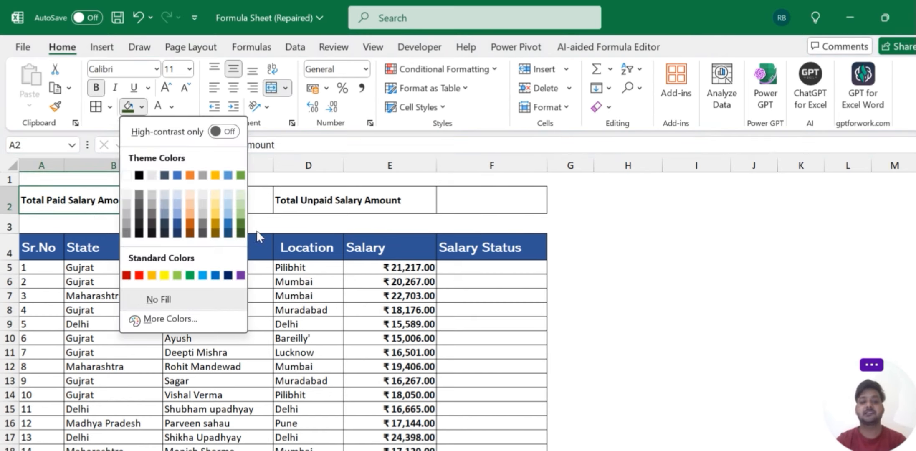
{"action": "left_click", "coordinate": [153, 275]}
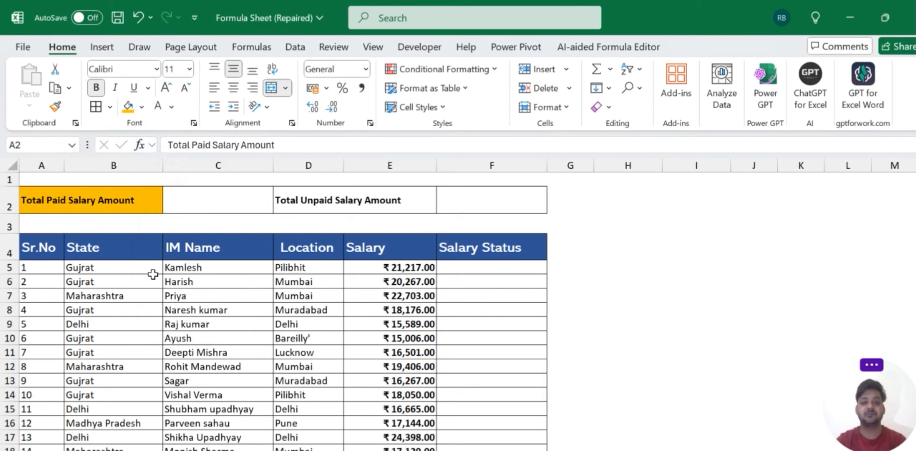
- Set the "Total Paid Salary Amount" label to 14-point Amasis MT Pro and widen column B until the whole label fits
{"action": "left_click", "coordinate": [189, 68]}
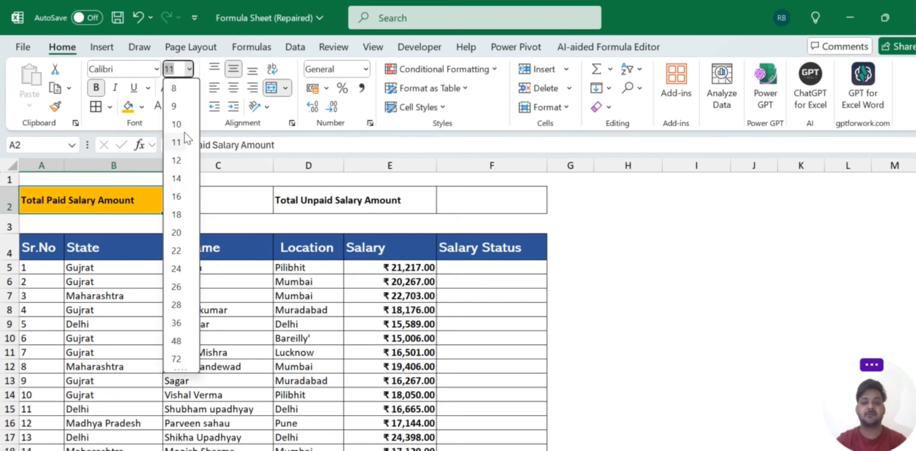
{"action": "left_click", "coordinate": [178, 179]}
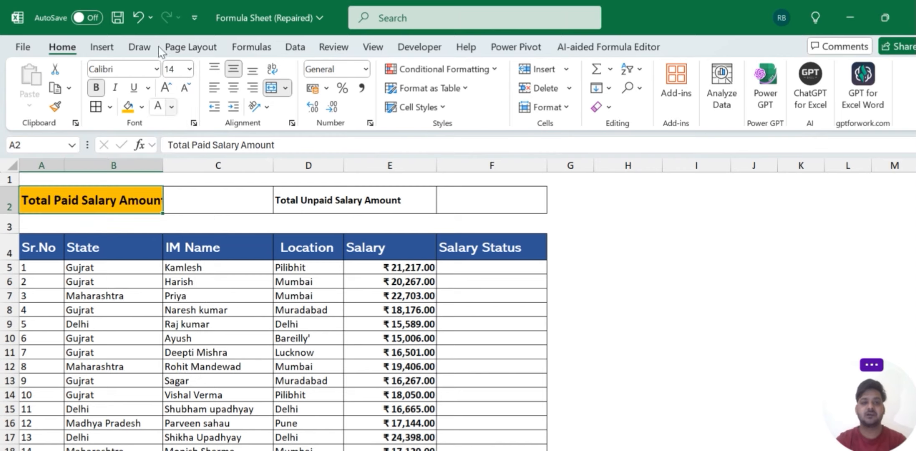
{"action": "left_click", "coordinate": [155, 69]}
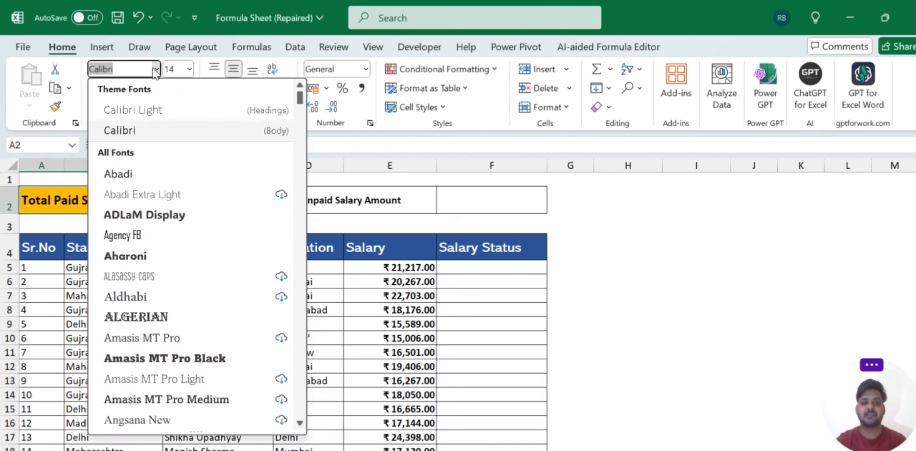
{"action": "left_click", "coordinate": [137, 338]}
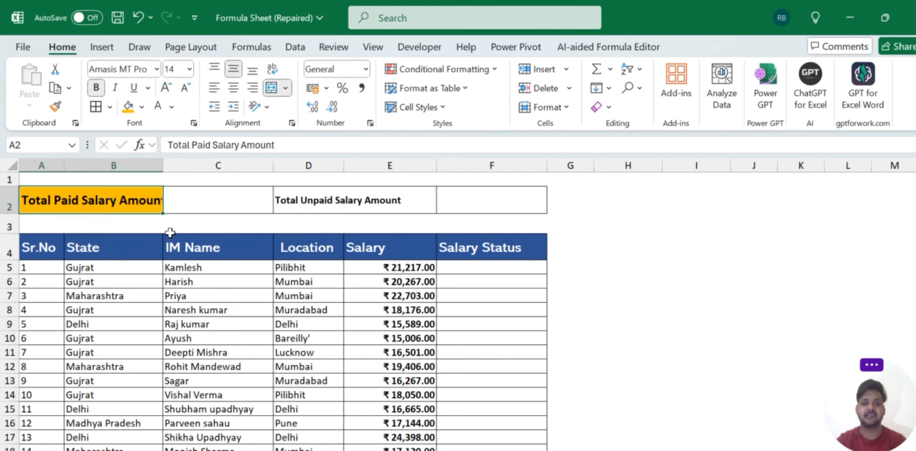
{"action": "double_click", "coordinate": [162, 162]}
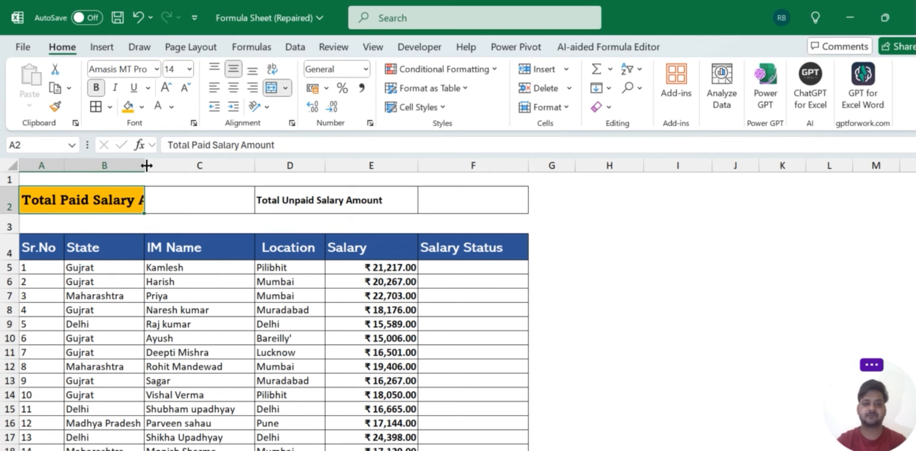
{"action": "left_click_drag", "start_coordinate": [146, 165], "coordinate": [201, 168]}
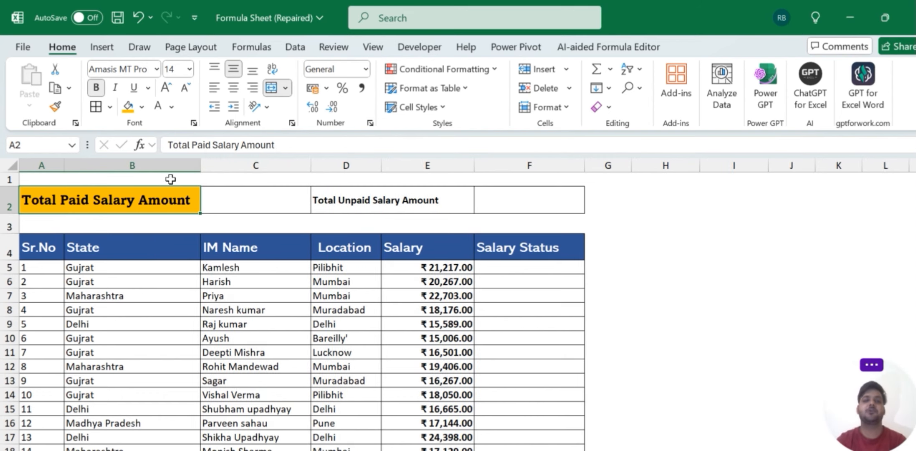
- Copy the paid label's formatting onto the "Total Unpaid Salary Amount" cell and widen column E until that label fits
{"action": "left_click", "coordinate": [55, 107]}
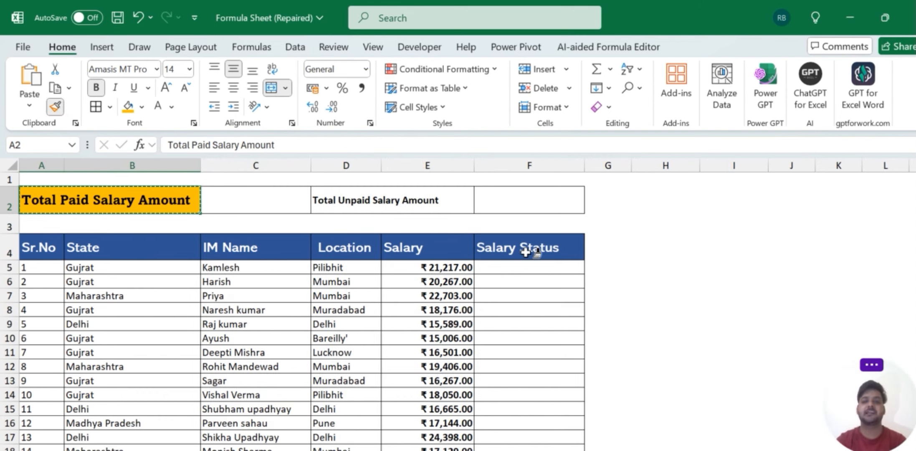
{"action": "left_click", "coordinate": [449, 196]}
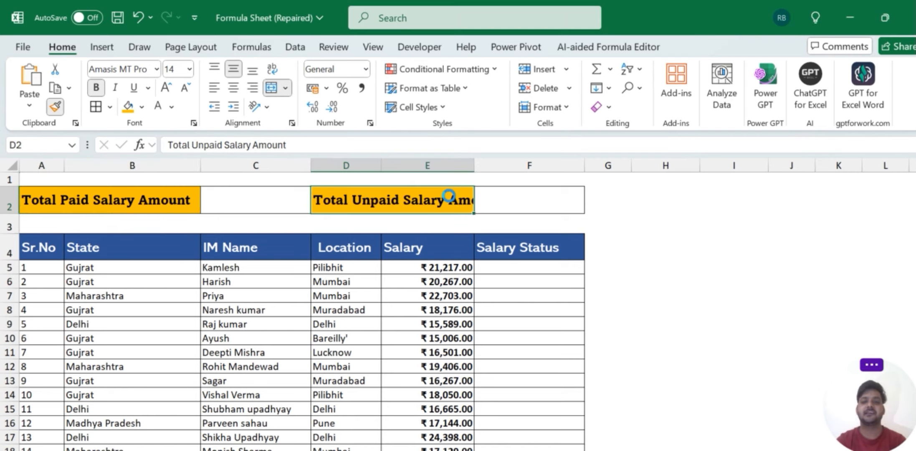
{"action": "left_click_drag", "start_coordinate": [474, 165], "coordinate": [505, 166]}
{"action": "left_click", "coordinate": [395, 285]}
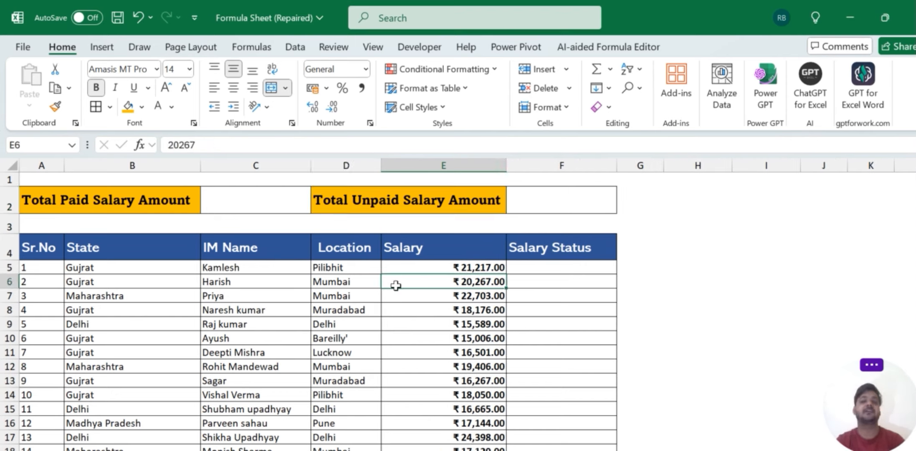
- Give cell C2 a near-black fill and a white font colour
{"action": "left_click", "coordinate": [268, 208]}
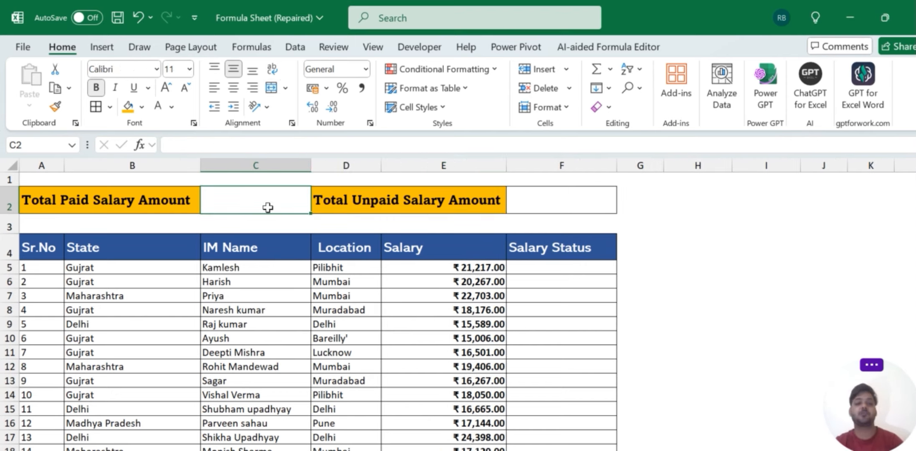
{"action": "left_click", "coordinate": [142, 107]}
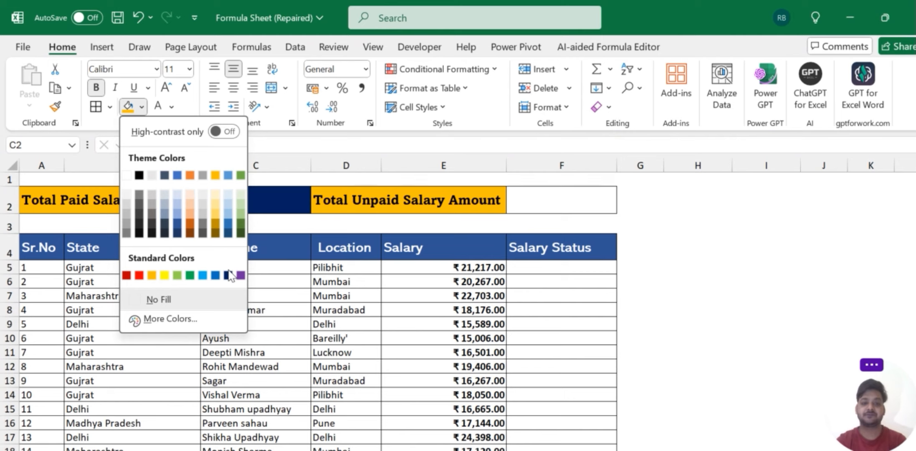
{"action": "left_click", "coordinate": [138, 234]}
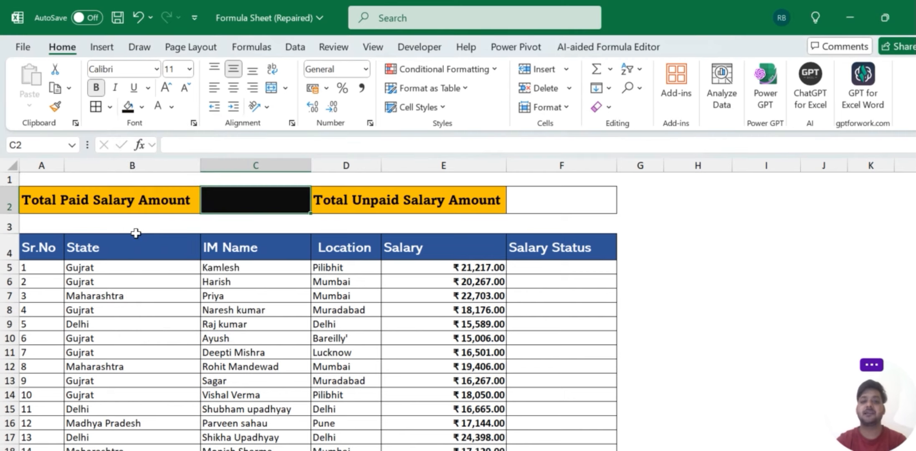
{"action": "left_click", "coordinate": [171, 107]}
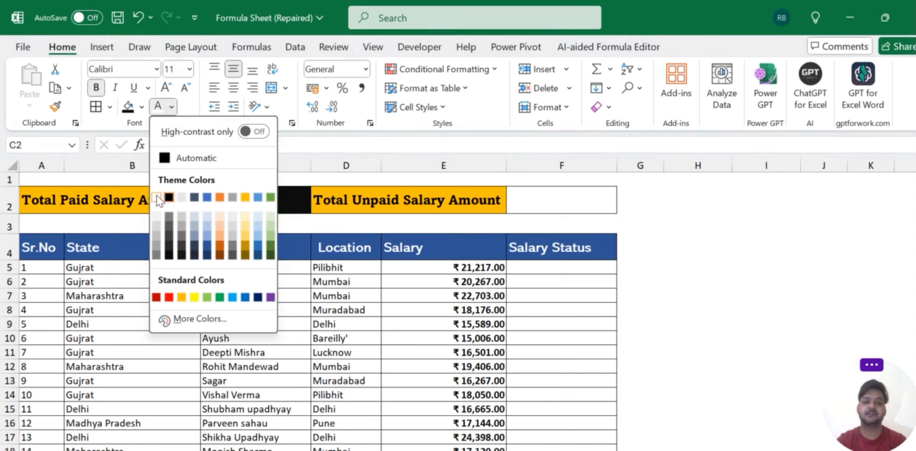
{"action": "left_click", "coordinate": [158, 200]}
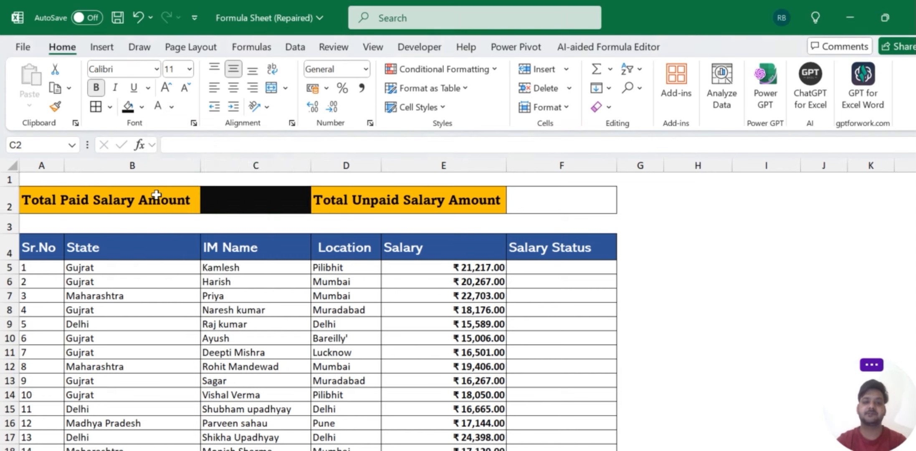
- Copy the formatting of cell C2 onto cell F2 with Format Painter
{"action": "left_click", "coordinate": [55, 107]}
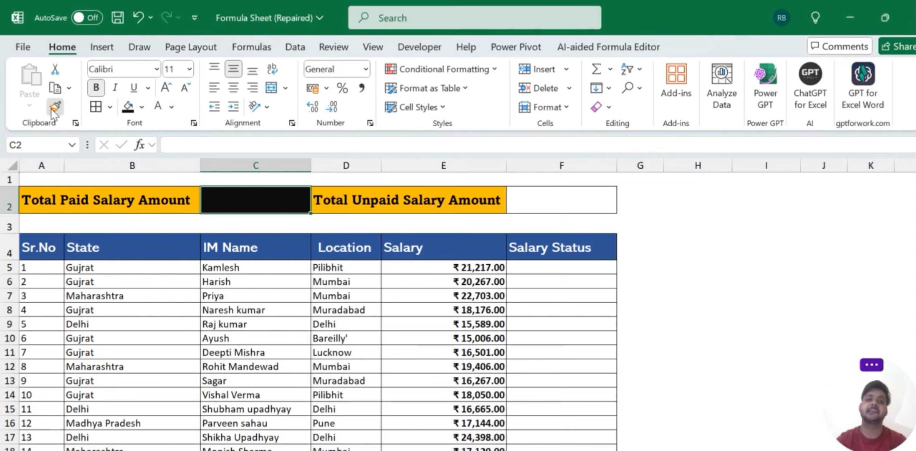
{"action": "left_click", "coordinate": [543, 202]}
{"action": "left_click", "coordinate": [605, 229]}
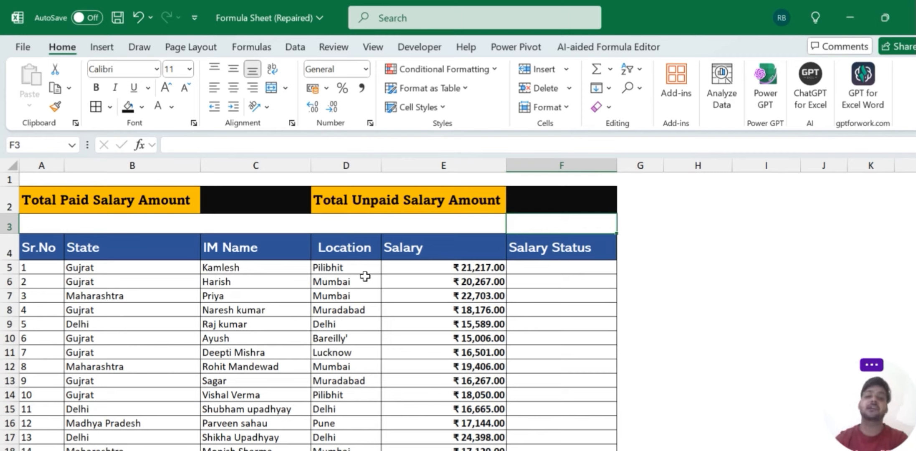
- Enter a SUM formula in C2 that totals the table's whole Salary column, E5 to E59
{"action": "left_click", "coordinate": [277, 209]}
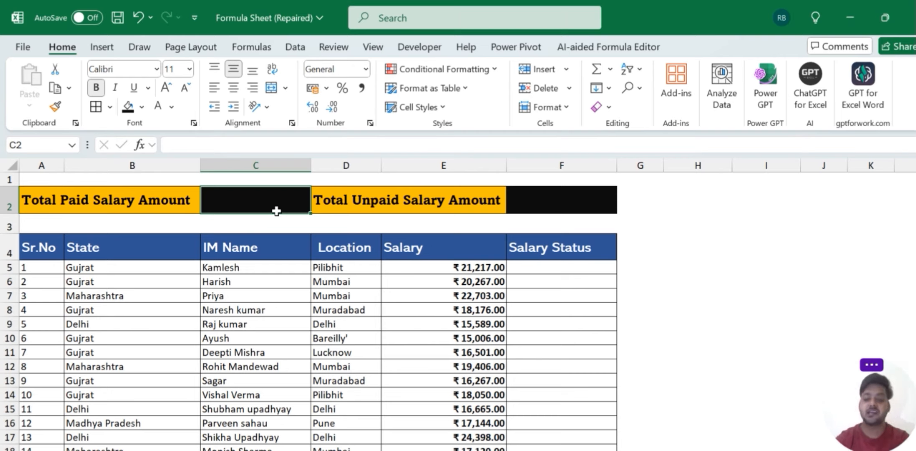
{"action": "type", "text": "=sum"}
{"action": "key", "text": "Tab"}
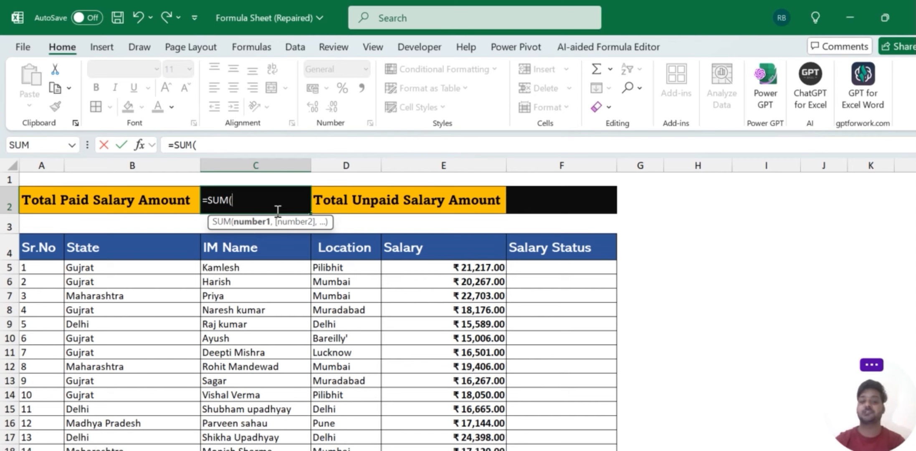
{"action": "key", "text": "Down"}
{"action": "key", "text": "Down"}
{"action": "key", "text": "Down"}
{"action": "key", "text": "Right"}
{"action": "key", "text": "Right"}
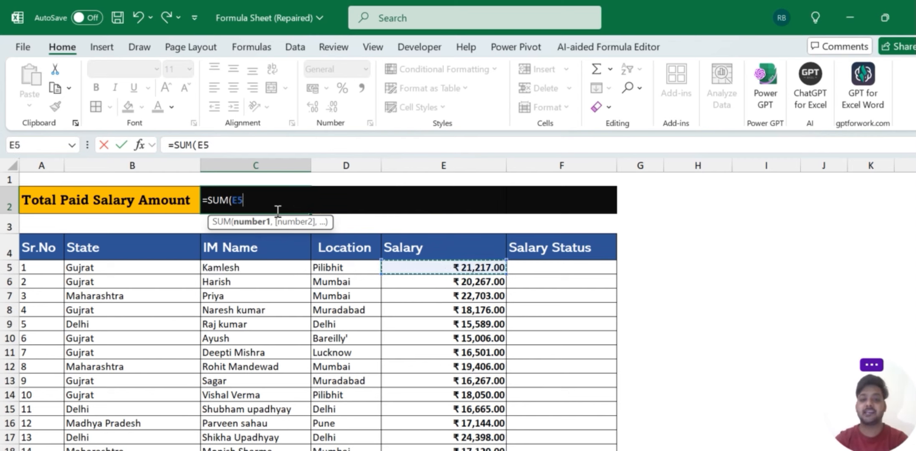
{"action": "key", "text": "shift+Down"}
{"action": "key", "text": "shift+Down"}
{"action": "key", "text": "shift+Down"}
{"action": "key", "text": "shift+Down"}
{"action": "key", "text": "shift+Down"}
{"action": "key", "text": "shift+Down"}
{"action": "key", "text": "shift+Down"}
{"action": "key", "text": "shift+Down"}
{"action": "key", "text": "shift+Down"}
{"action": "key", "text": "shift+Down"}
{"action": "key", "text": "shift+Down"}
{"action": "key", "text": "shift+Down"}
{"action": "key", "text": "shift+Down"}
{"action": "key", "text": "shift+Down"}
{"action": "key", "text": "shift+Down"}
{"action": "key", "text": "shift+Down"}
{"action": "key", "text": "shift+Down"}
{"action": "key", "text": "shift+Down"}
{"action": "key", "text": "shift+Down"}
{"action": "key", "text": "shift+Down"}
{"action": "key", "text": "shift+Down"}
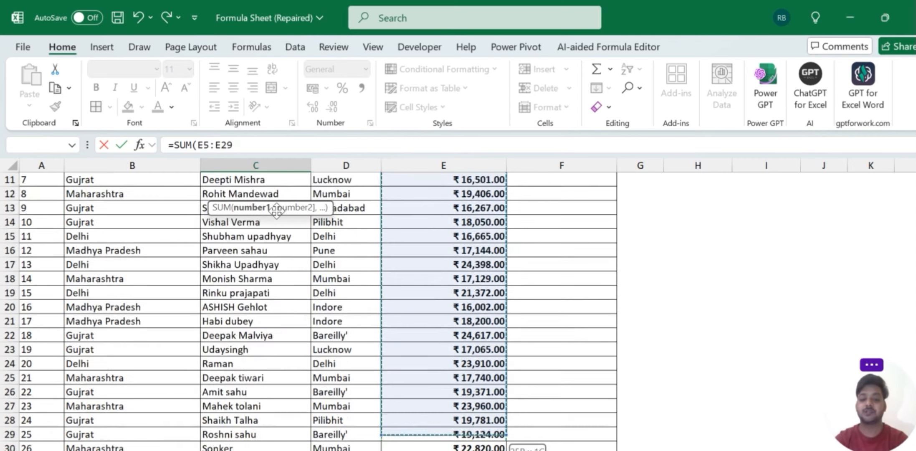
{"action": "key", "text": "shift+Down"}
{"action": "key", "text": "shift+Down"}
{"action": "key", "text": "shift+Down"}
{"action": "key", "text": "shift+Down"}
{"action": "key", "text": "shift+Down"}
{"action": "key", "text": "shift+Down"}
{"action": "key", "text": "shift+Down"}
{"action": "key", "text": "shift+Down"}
{"action": "key", "text": "shift+Down"}
{"action": "key", "text": "shift+Down"}
{"action": "key", "text": "shift+Down"}
{"action": "key", "text": "shift+Down"}
{"action": "key", "text": "shift+Down"}
{"action": "key", "text": "shift+Down"}
{"action": "key", "text": "shift+Down"}
{"action": "key", "text": "shift+Down"}
{"action": "key", "text": "shift+Down"}
{"action": "key", "text": "shift+Down"}
{"action": "key", "text": "shift+Down"}
{"action": "key", "text": "shift+Down"}
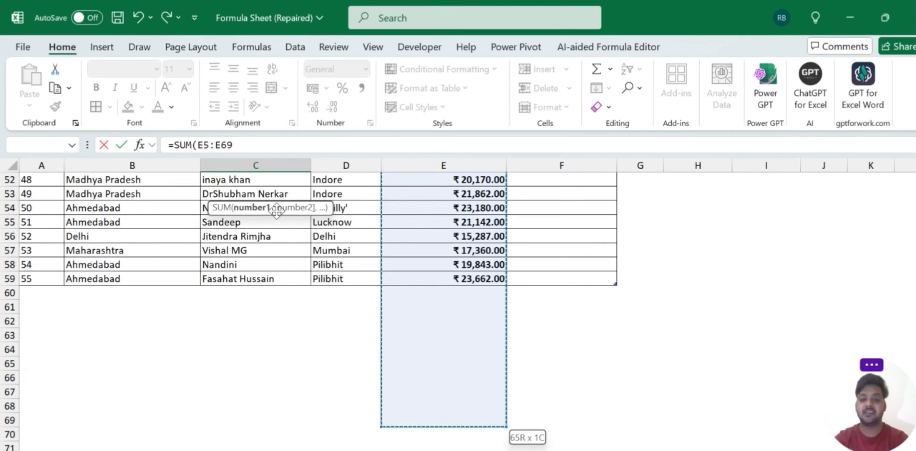
{"action": "key", "text": "shift+Up"}
{"action": "key", "text": "shift+Up"}
{"action": "key", "text": "shift+Up"}
{"action": "key", "text": "shift+Up"}
{"action": "key", "text": "shift+Up"}
{"action": "key", "text": "shift+Up"}
{"action": "key", "text": "shift+Up"}
{"action": "key", "text": "shift+Up"}
{"action": "key", "text": "shift+Up"}
{"action": "key", "text": "shift+Up"}
{"action": "key", "text": "shift+Up"}
{"action": "key", "text": "shift+Up"}
{"action": "key", "text": "shift+Down"}
{"action": "key", "text": "shift+Down"}
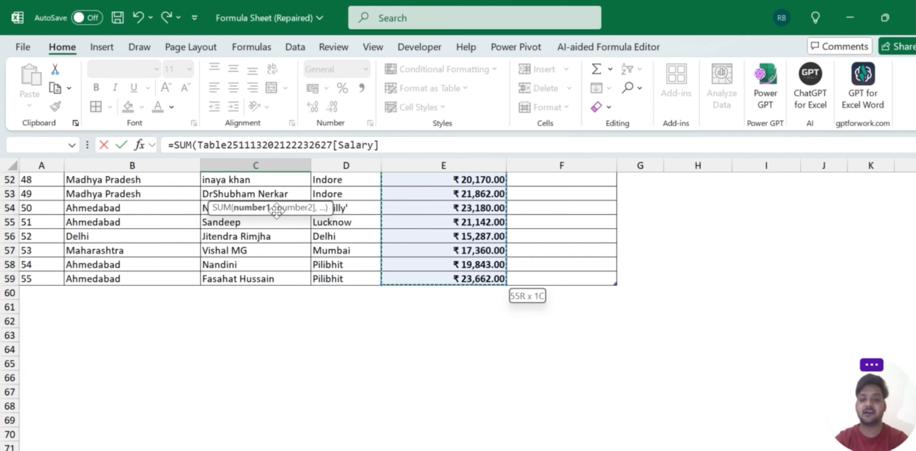
{"action": "key", "text": "Return"}
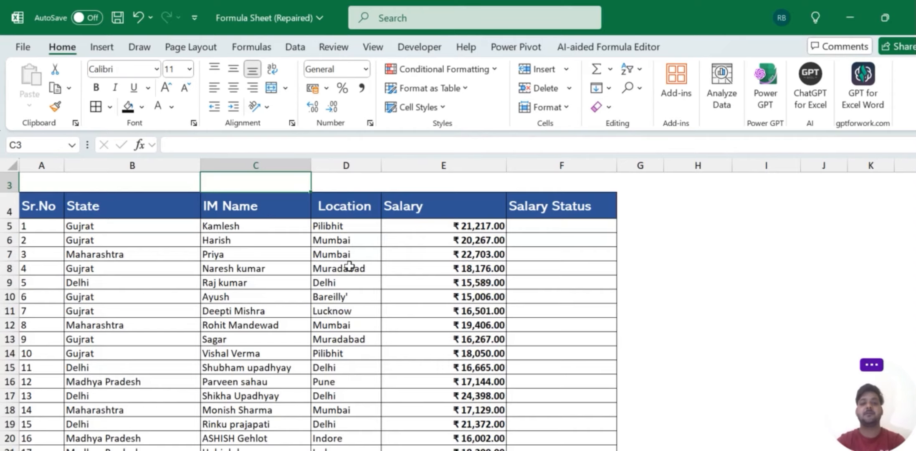
{"action": "scroll", "coordinate": [348, 263], "scroll_direction": "up", "scroll_amount": 1}
{"action": "left_click", "coordinate": [250, 202]}
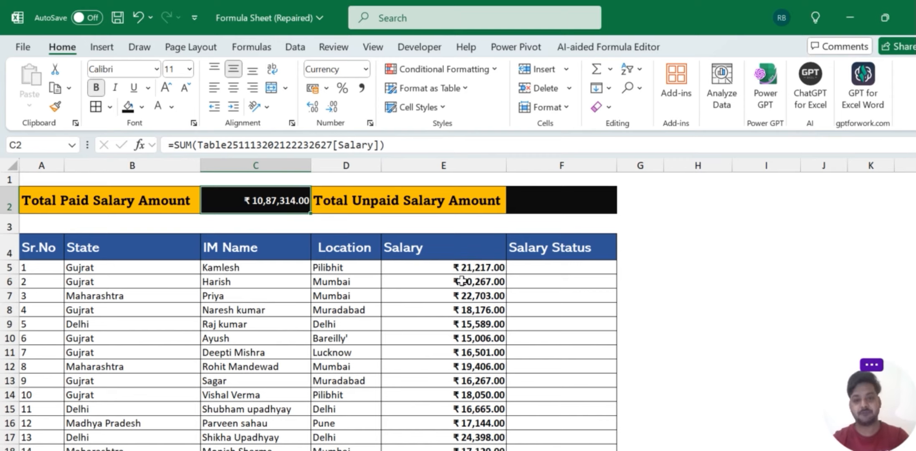
{"action": "left_click", "coordinate": [90, 267]}
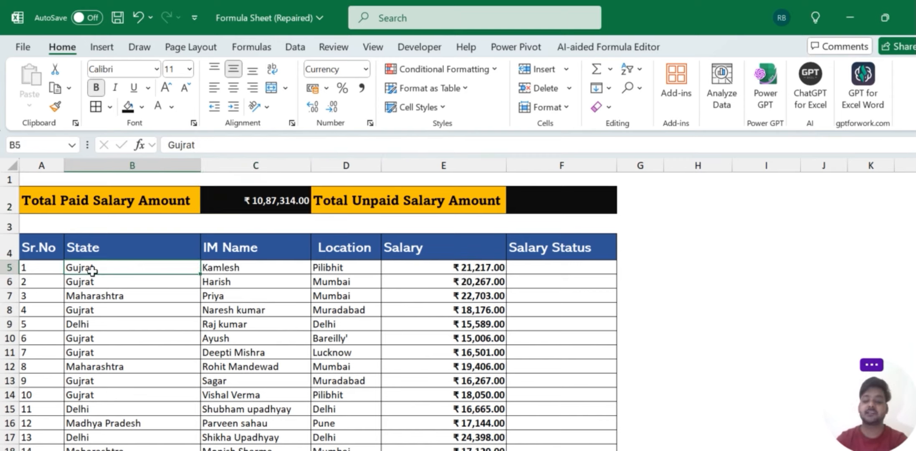
{"action": "key", "text": "ctrl+shift+Down"}
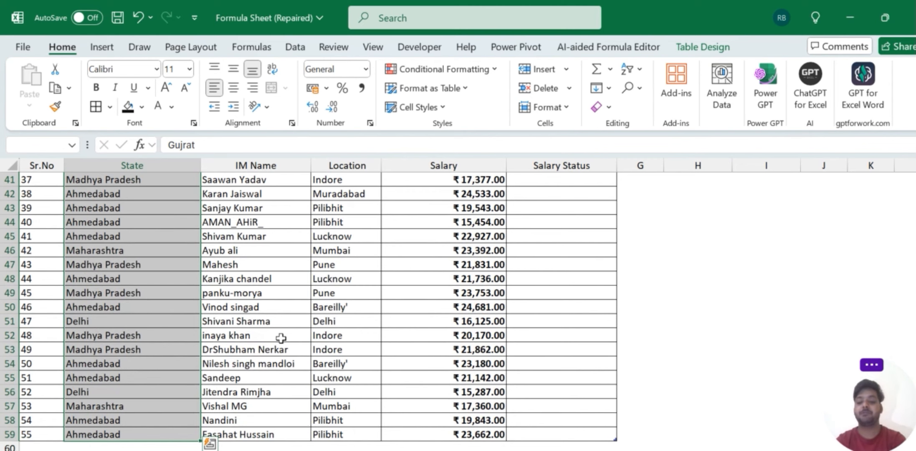
{"action": "key", "text": "Up"}
{"action": "key", "text": "Right"}
{"action": "key", "text": "Up"}
{"action": "key", "text": "Up"}
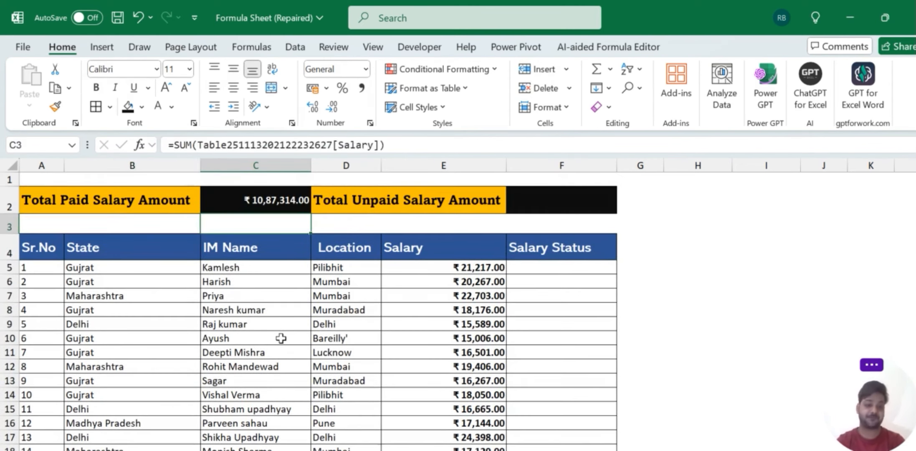
{"action": "key", "text": "Down"}
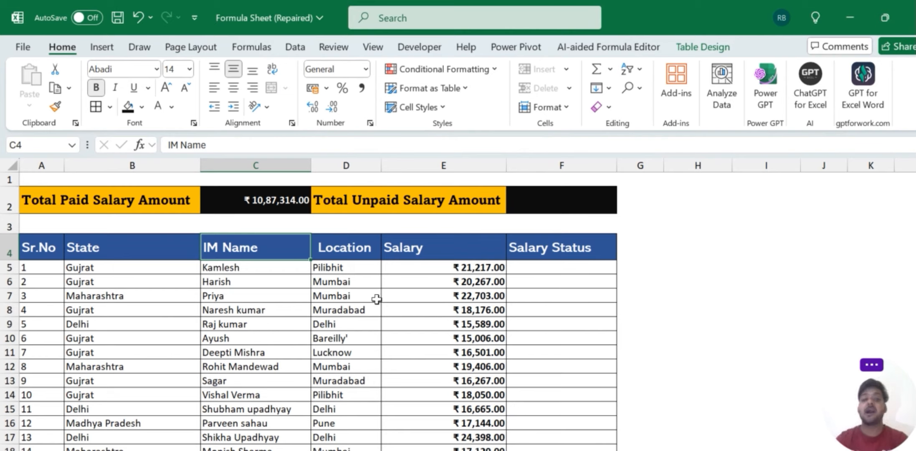
- Review the SUM formula in C2 and the Salary column it references
{"action": "left_click", "coordinate": [252, 208]}
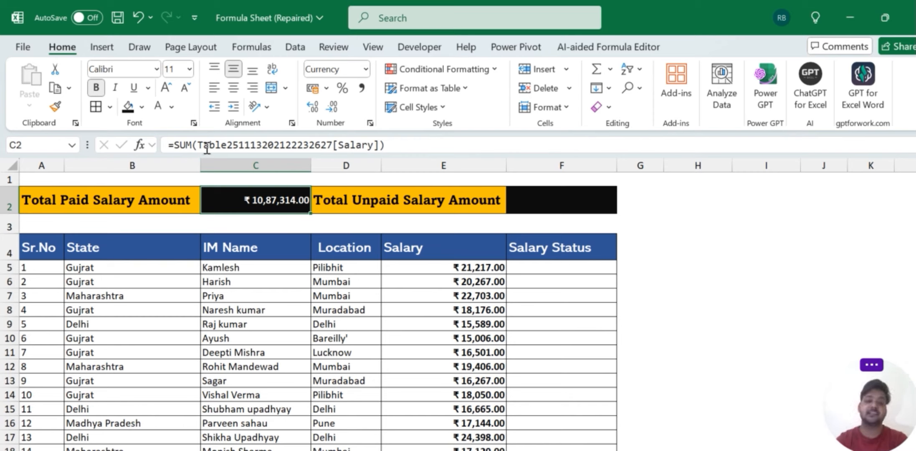
{"action": "left_click", "coordinate": [389, 146]}
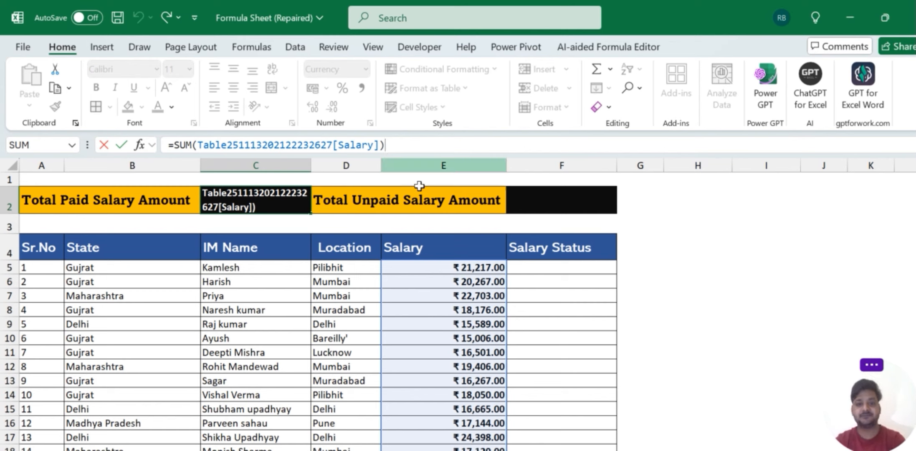
{"action": "key", "text": "Return"}
{"action": "key", "text": "Right"}
{"action": "key", "text": "Right"}
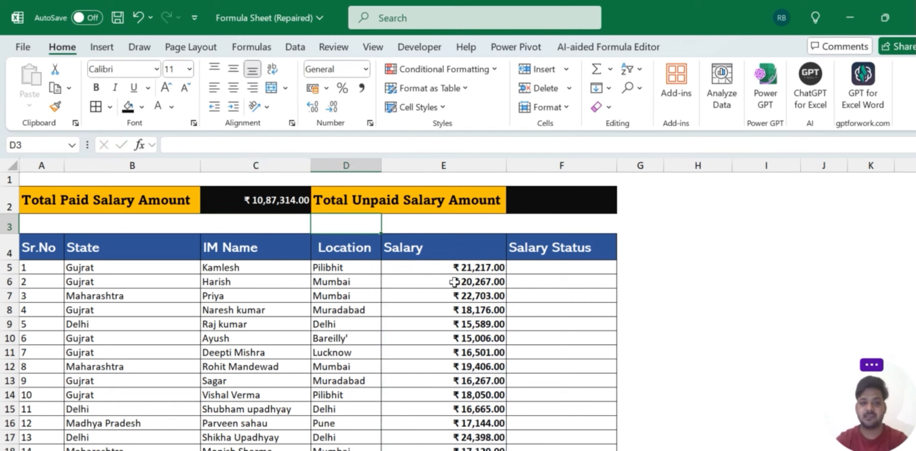
{"action": "key", "text": "Down"}
{"action": "key", "text": "Down"}
{"action": "key", "text": "Up"}
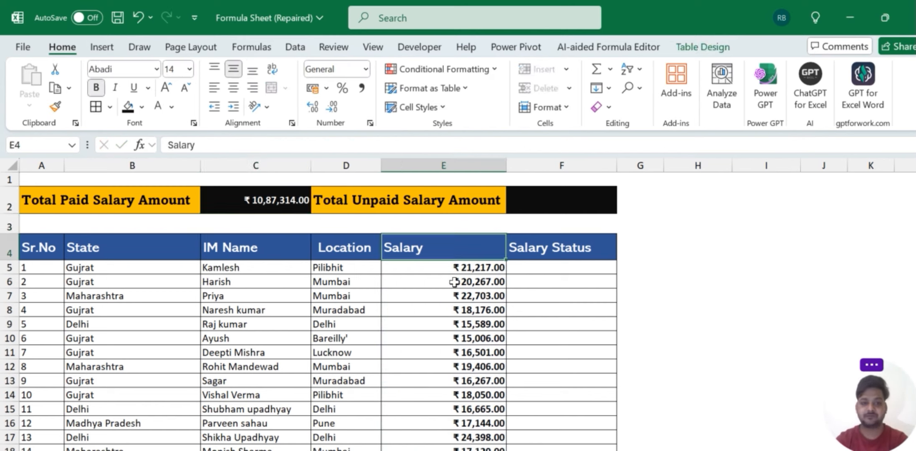
- Extend the SUM formula in C2 with a multiplication by the table's Salary Status column, F5 to F59, in an opened parenthesis
{"action": "key", "text": "Up"}
{"action": "key", "text": "Up"}
{"action": "key", "text": "Left"}
{"action": "key", "text": "F2"}
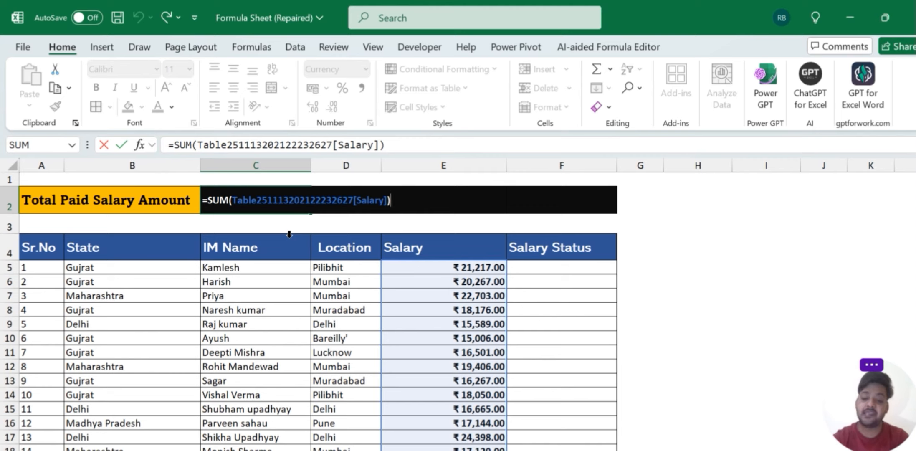
{"action": "type", "text": "*"}
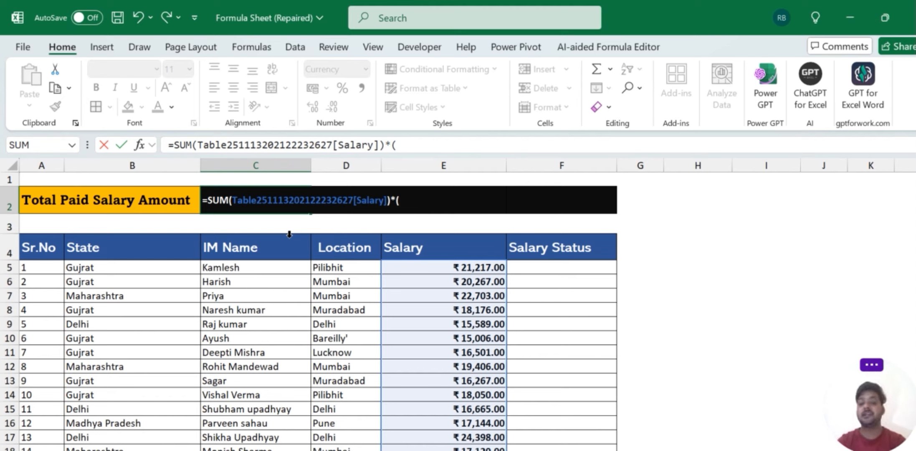
{"action": "left_click", "coordinate": [555, 271]}
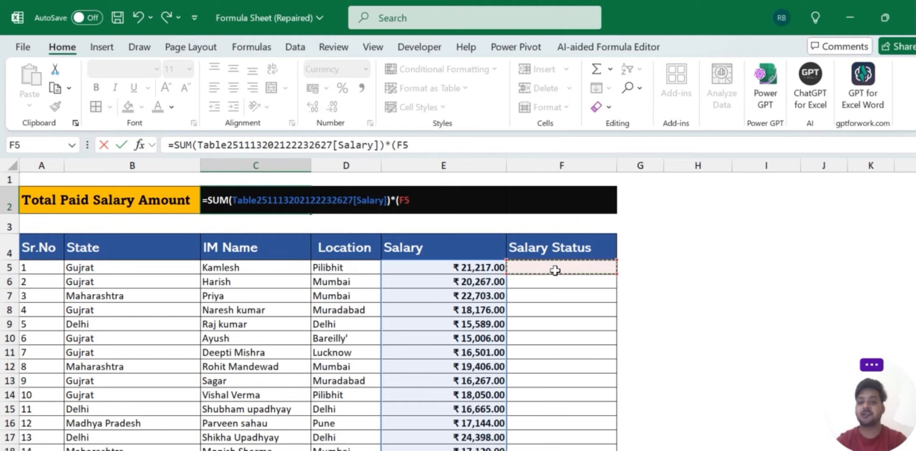
{"action": "key", "text": "shift+Down"}
{"action": "key", "text": "shift+Down"}
{"action": "key", "text": "shift+Down"}
{"action": "key", "text": "shift+Down"}
{"action": "key", "text": "shift+Down"}
{"action": "key", "text": "shift+Down"}
{"action": "key", "text": "shift+Down"}
{"action": "key", "text": "shift+Down"}
{"action": "key", "text": "shift+Down"}
{"action": "key", "text": "shift+Down"}
{"action": "key", "text": "shift+Down"}
{"action": "key", "text": "shift+Down"}
{"action": "key", "text": "shift+Down"}
{"action": "key", "text": "shift+Down"}
{"action": "key", "text": "shift+Down"}
{"action": "key", "text": "shift+Down"}
{"action": "key", "text": "shift+Down"}
{"action": "key", "text": "shift+Down"}
{"action": "key", "text": "shift+Down"}
{"action": "key", "text": "shift+Down"}
{"action": "key", "text": "shift+Down"}
{"action": "key", "text": "shift+Down"}
{"action": "key", "text": "shift+Down"}
{"action": "key", "text": "shift+Down"}
{"action": "key", "text": "shift+Down"}
{"action": "key", "text": "shift+Down"}
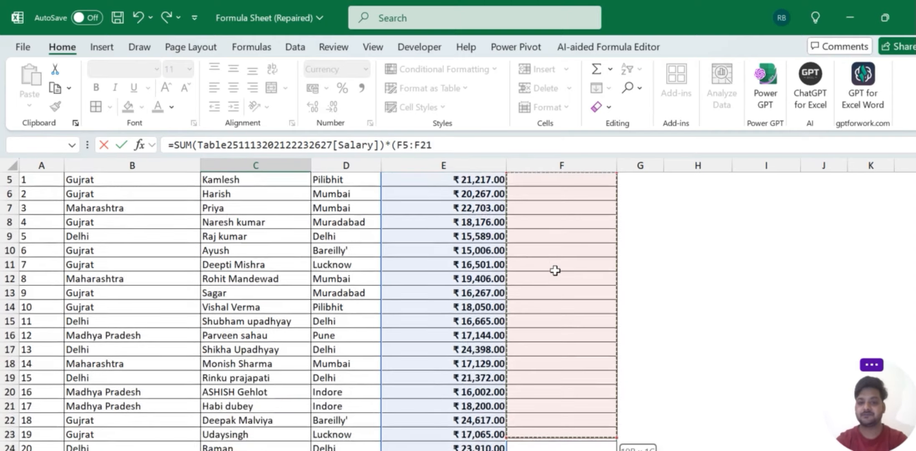
{"action": "key", "text": "shift+Down"}
{"action": "key", "text": "shift+Down"}
{"action": "key", "text": "shift+Down"}
{"action": "key", "text": "shift+Down"}
{"action": "key", "text": "shift+Down"}
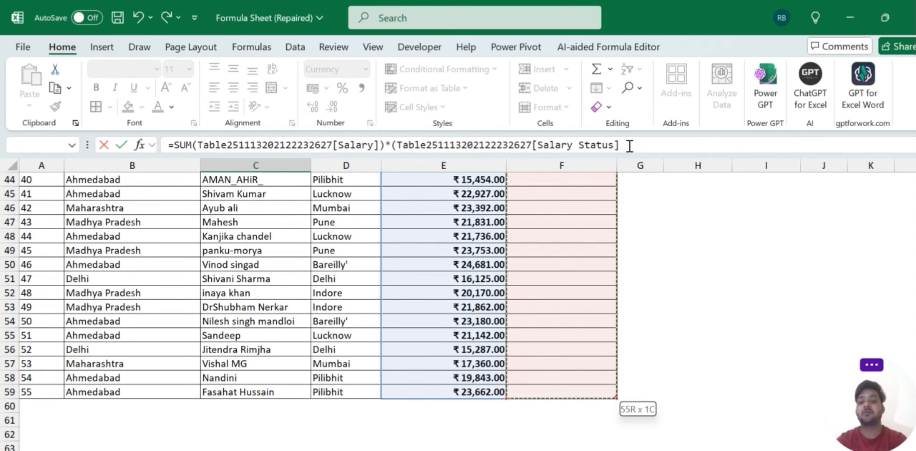
- Complete the C2 formula with the condition ="Paid", enclose the whole product in SUM's parentheses, and enter it
{"action": "type", "text": "="}
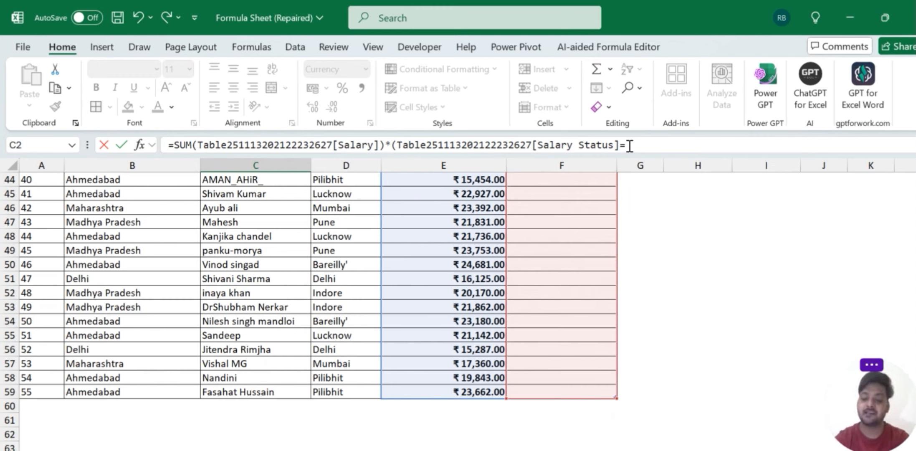
{"action": "type", "text": "\"Paid"}
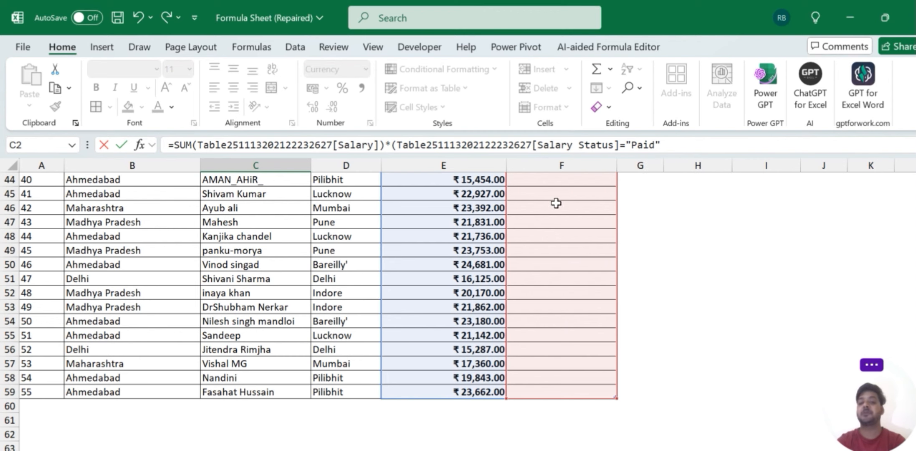
{"action": "scroll", "coordinate": [514, 294], "scroll_direction": "up", "scroll_amount": 15}
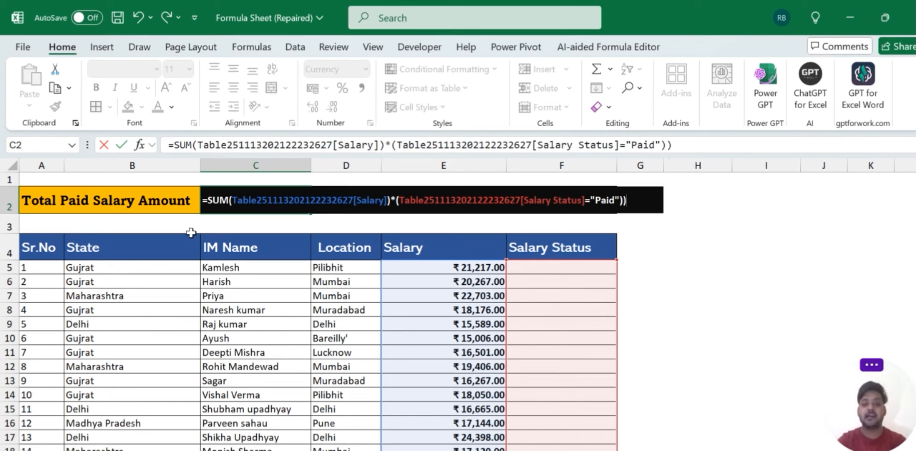
{"action": "left_click", "coordinate": [230, 201]}
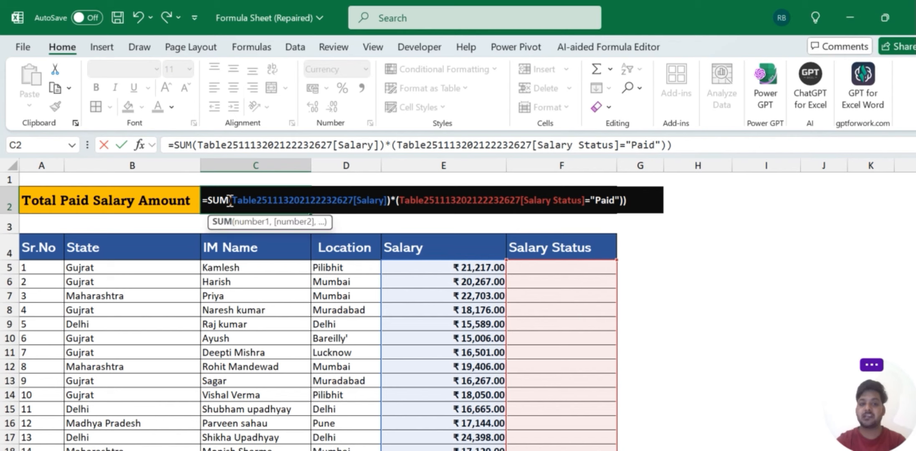
{"action": "type", "text": "("}
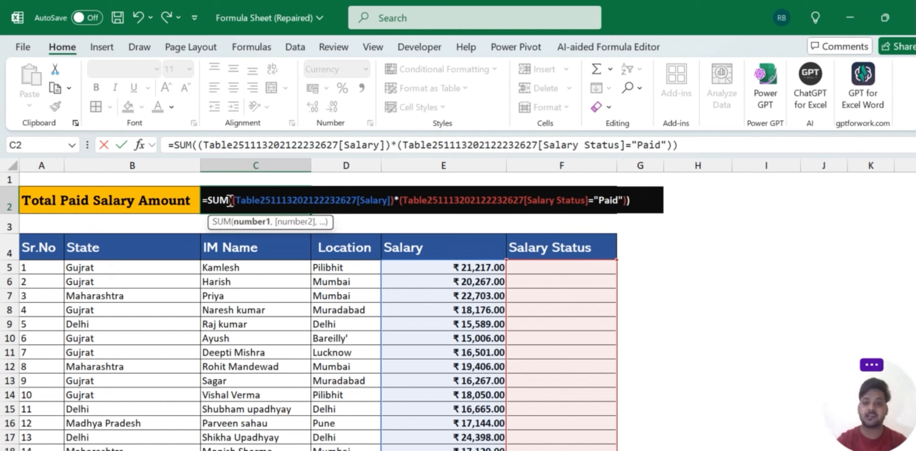
{"action": "key", "text": "ctrl+Return"}
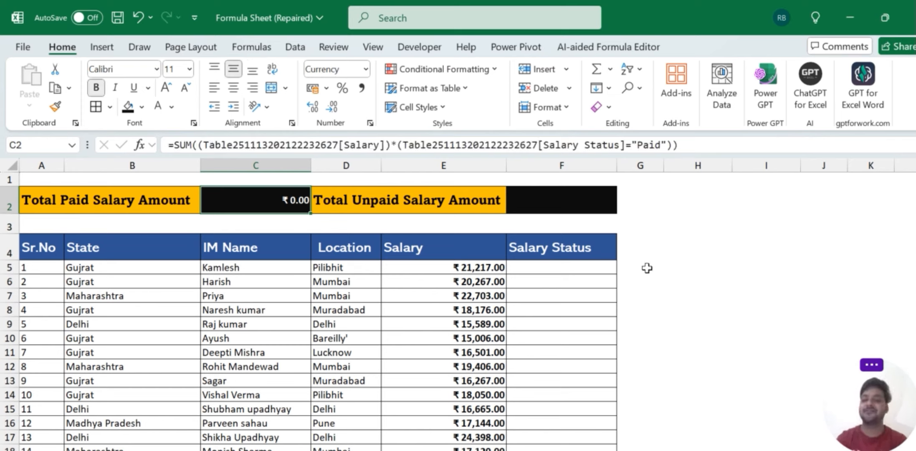
- Set the font size of the paid total in C2 to 18
{"action": "left_click_drag", "start_coordinate": [601, 279], "coordinate": [583, 389]}
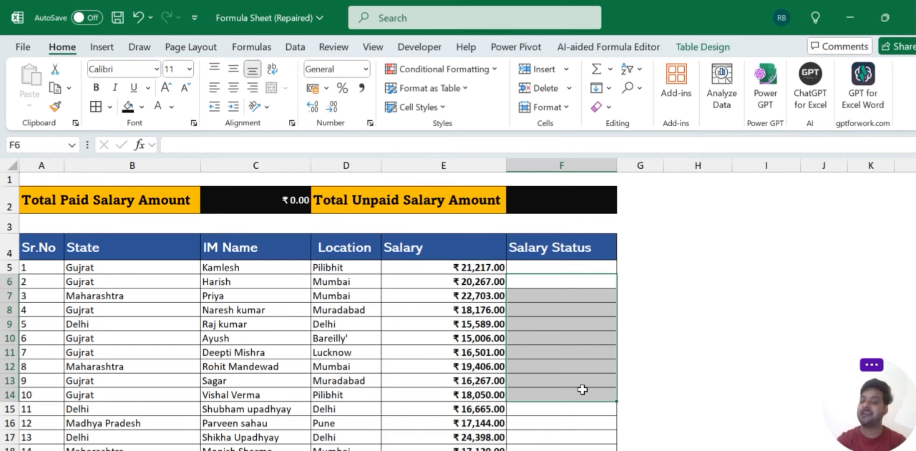
{"action": "left_click", "coordinate": [546, 369]}
{"action": "left_click", "coordinate": [225, 199]}
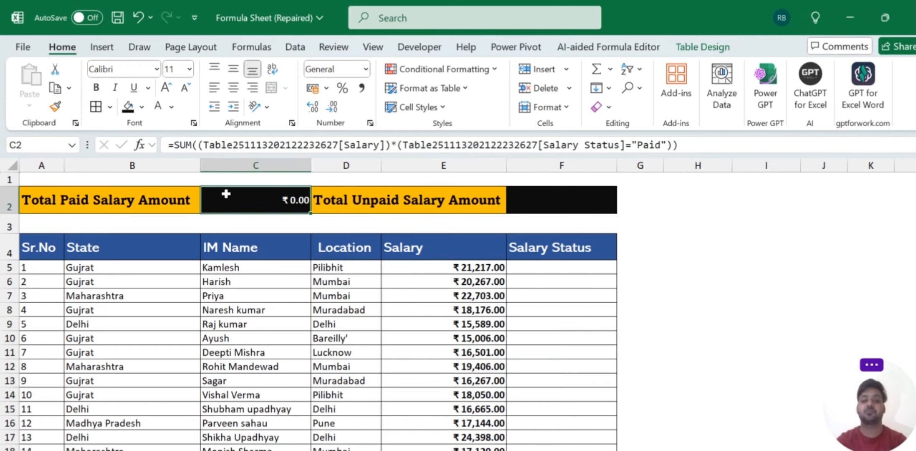
{"action": "left_click", "coordinate": [190, 68]}
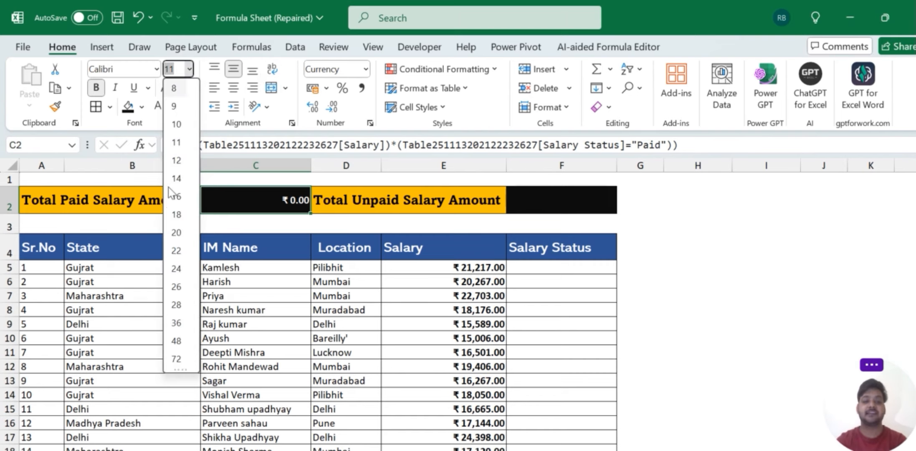
{"action": "left_click", "coordinate": [176, 215]}
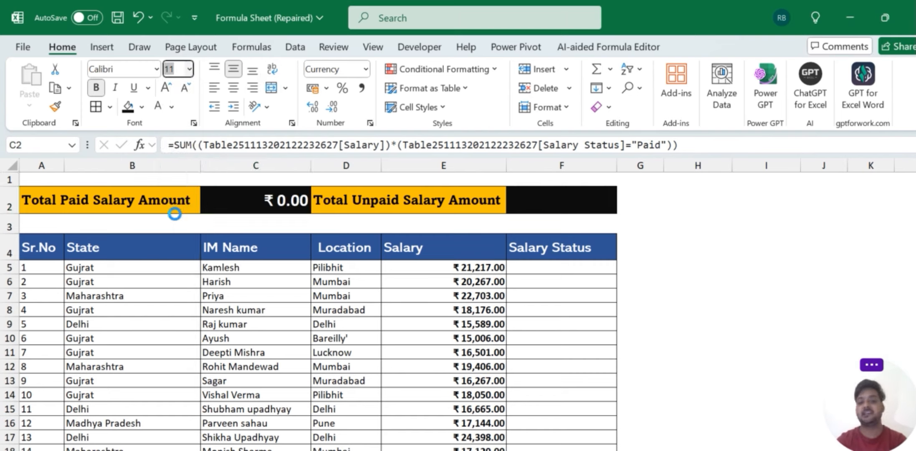
- Enter "Paid" as the salary status in F8 and F14, checking the total in C2
{"action": "left_click", "coordinate": [547, 316]}
{"action": "type", "text": "P"}
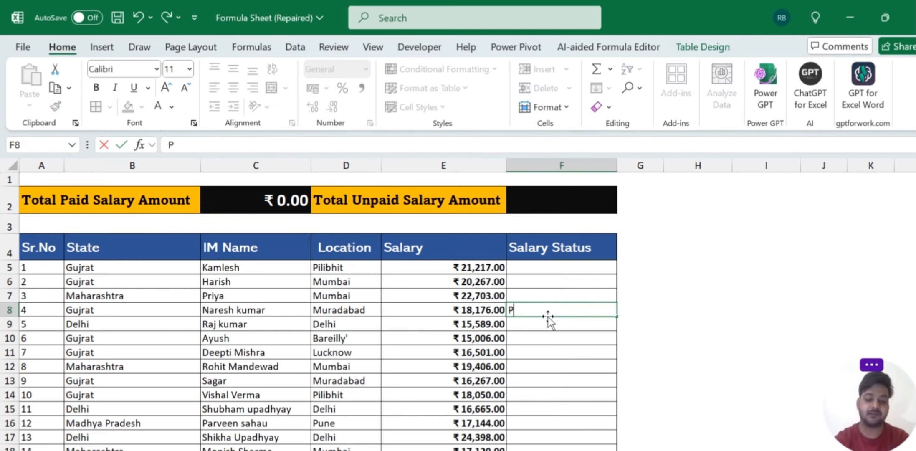
{"action": "type", "text": "aid"}
{"action": "key", "text": "Return"}
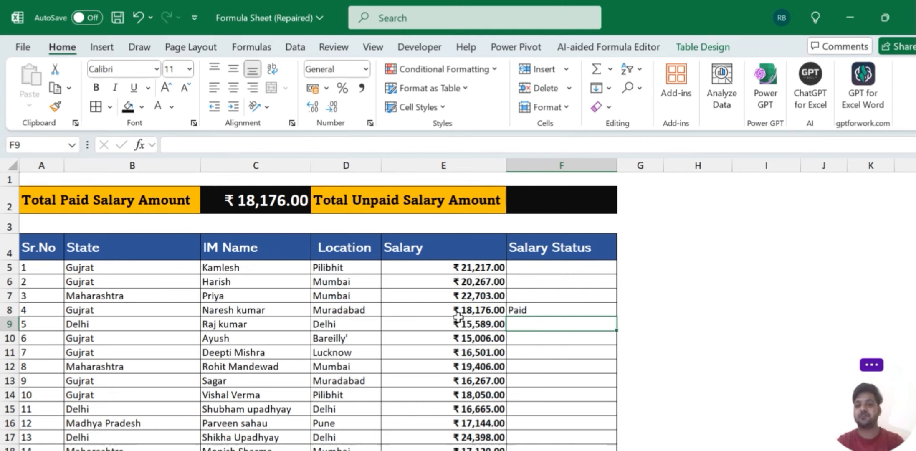
{"action": "left_click", "coordinate": [267, 211]}
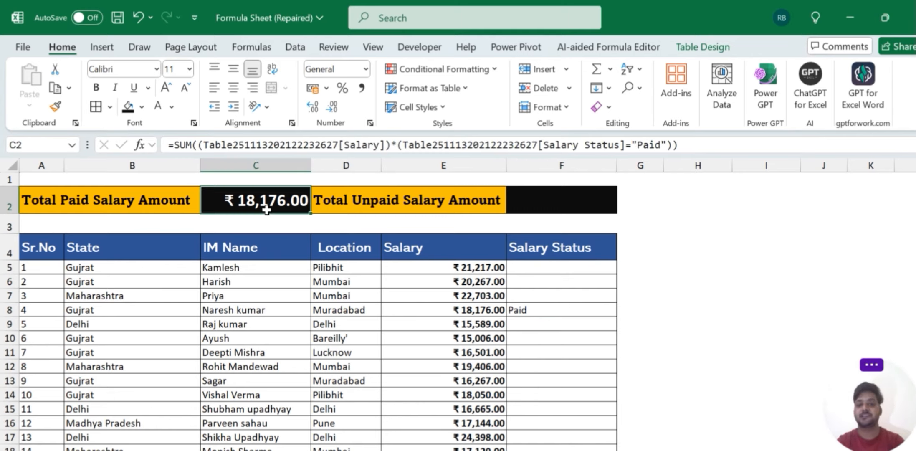
{"action": "left_click", "coordinate": [533, 393]}
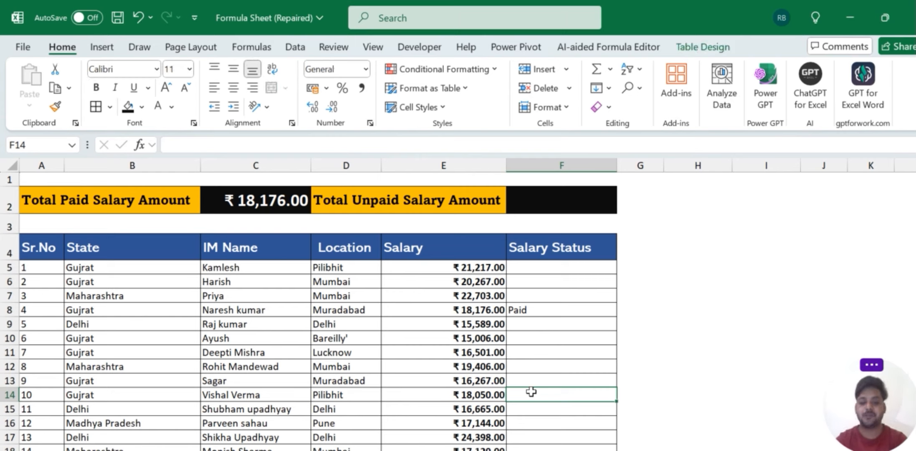
{"action": "double_click", "coordinate": [533, 392]}
{"action": "type", "text": "Paid"}
{"action": "key", "text": "Return"}
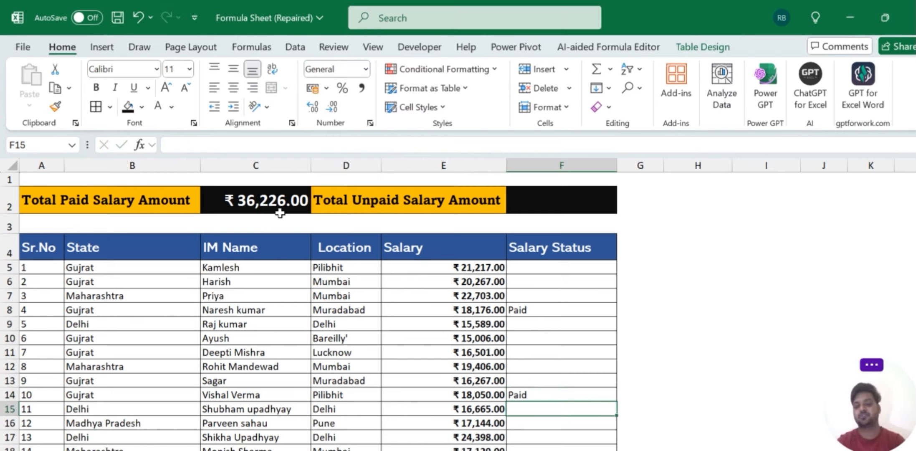
- Enter "Paid" as the salary status in F32 and F6
{"action": "scroll", "coordinate": [468, 371], "scroll_direction": "down", "scroll_amount": 2}
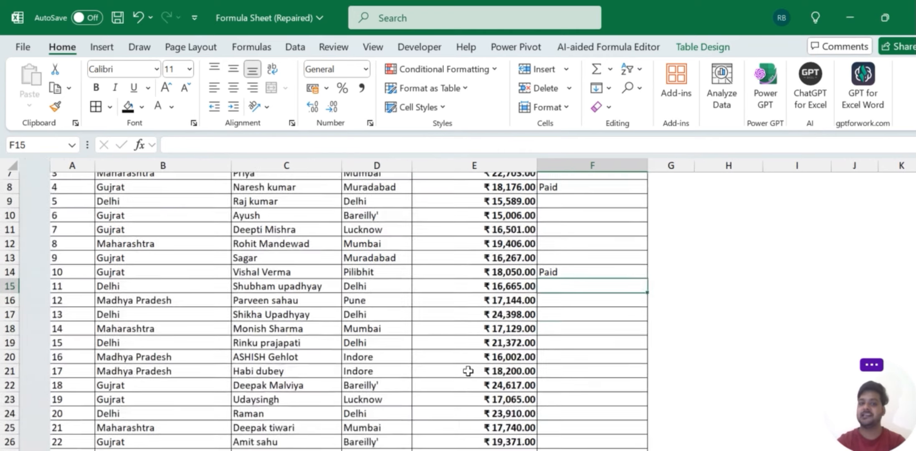
{"action": "scroll", "coordinate": [468, 370], "scroll_direction": "down", "scroll_amount": 5}
{"action": "left_click", "coordinate": [579, 312]}
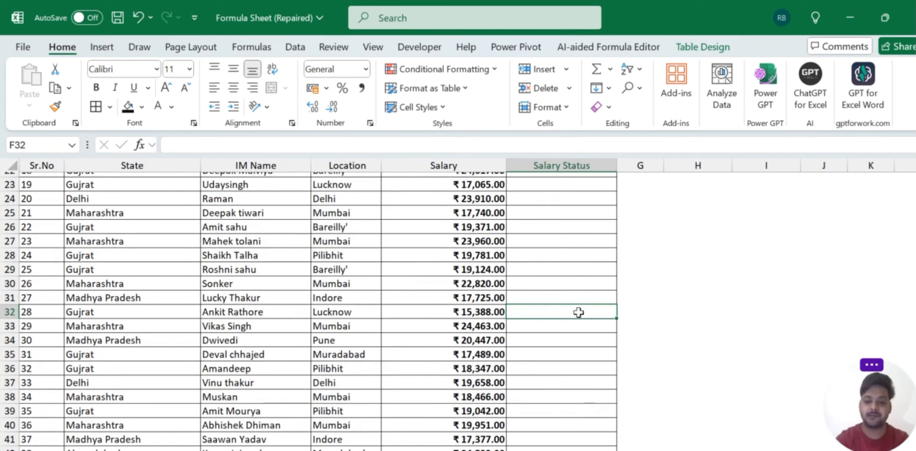
{"action": "type", "text": "Paid"}
{"action": "key", "text": "Return"}
{"action": "scroll", "coordinate": [579, 312], "scroll_direction": "up", "scroll_amount": 5}
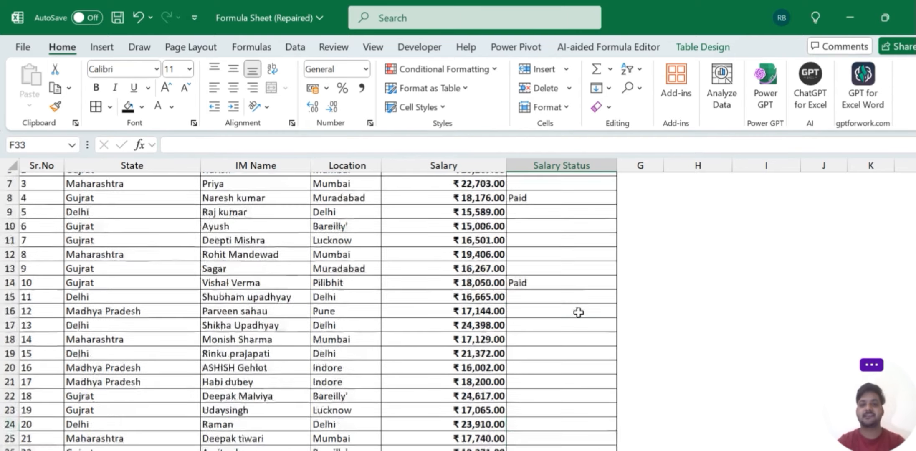
{"action": "scroll", "coordinate": [578, 312], "scroll_direction": "up", "scroll_amount": 2}
{"action": "left_click", "coordinate": [518, 285]}
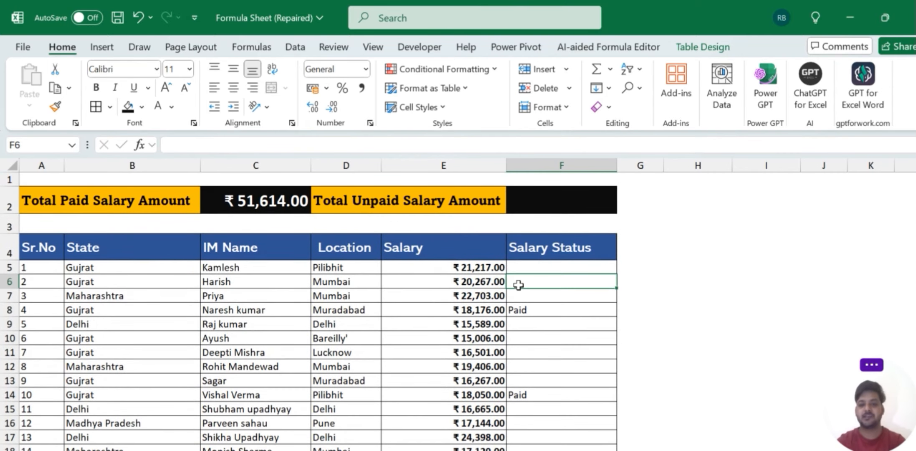
{"action": "type", "text": "Paid"}
{"action": "key", "text": "Return"}
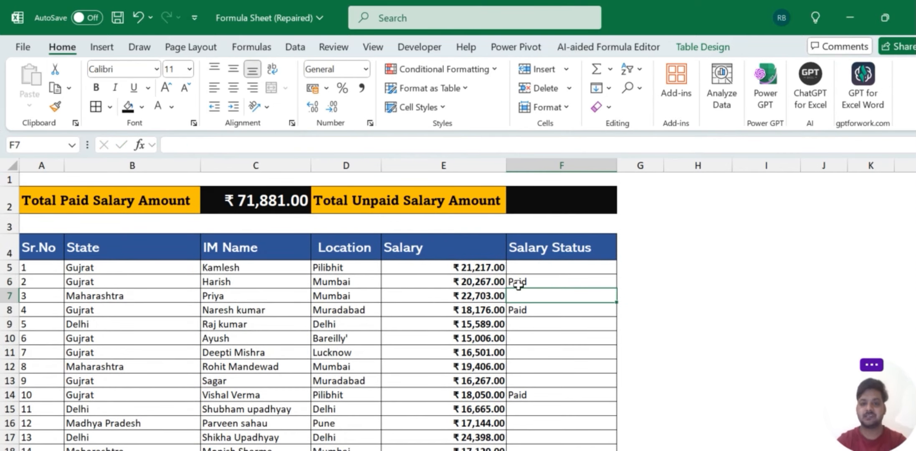
- Enter "Paid" as the salary status in F21 and return to the summary row
{"action": "scroll", "coordinate": [456, 430], "scroll_direction": "down", "scroll_amount": 2}
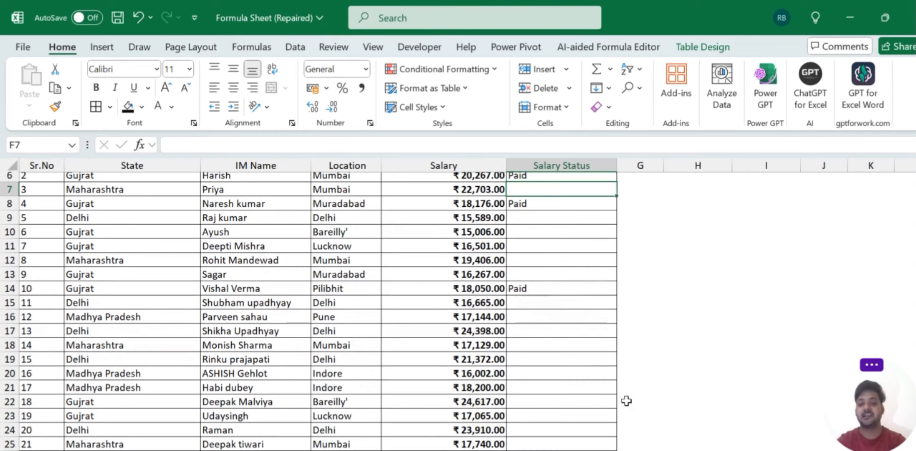
{"action": "left_click", "coordinate": [563, 380]}
{"action": "type", "text": "Paid"}
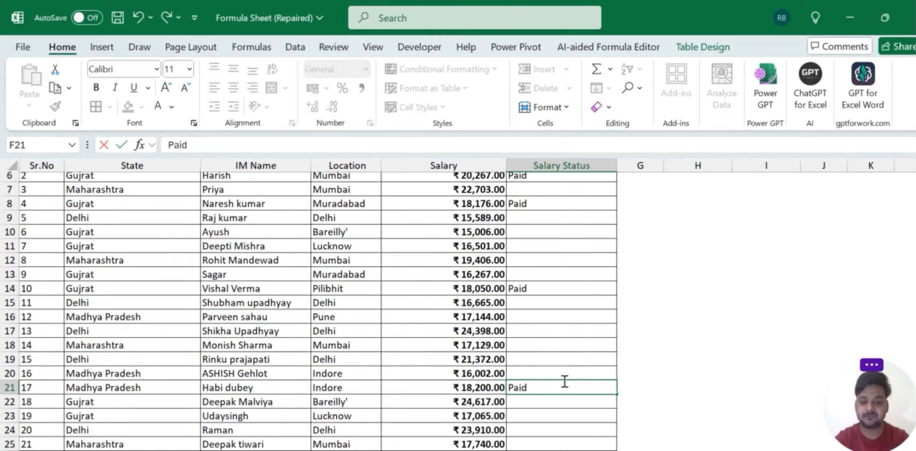
{"action": "key", "text": "Return"}
{"action": "scroll", "coordinate": [564, 380], "scroll_direction": "up", "scroll_amount": 2}
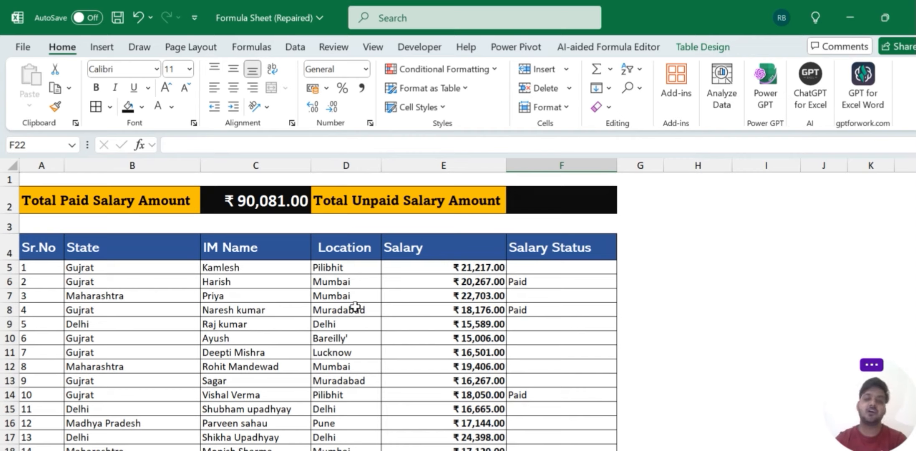
- Inspect the paid total formula in C2 and the unpaid total cell F2
{"action": "left_click", "coordinate": [249, 202]}
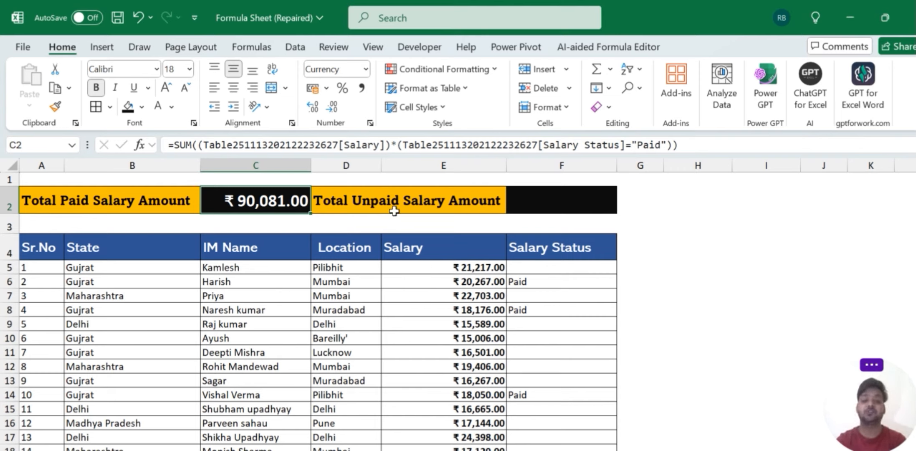
{"action": "left_click", "coordinate": [531, 205]}
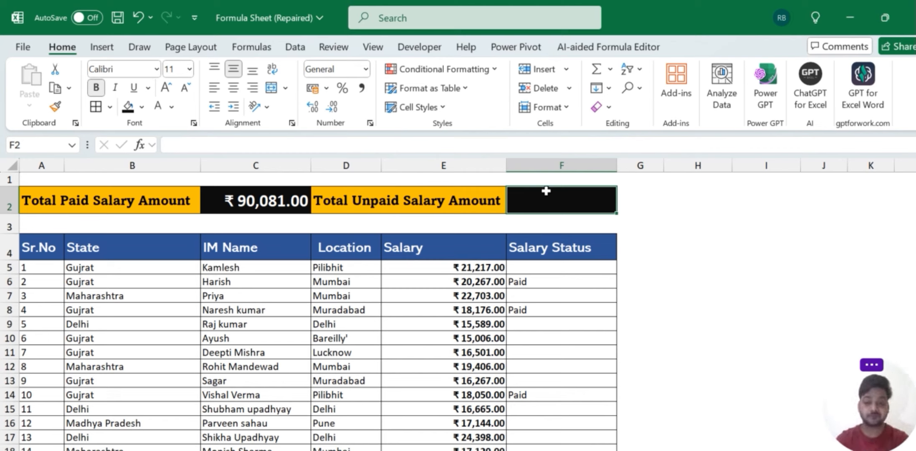
{"action": "left_click", "coordinate": [280, 202]}
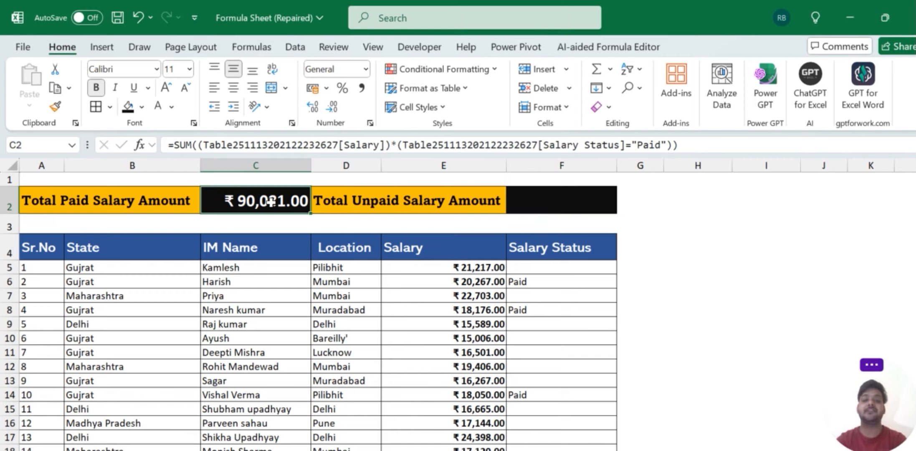
- Copy the paid total formula from C2 into the unpaid total cell F2
{"action": "key", "text": "ctrl+c"}
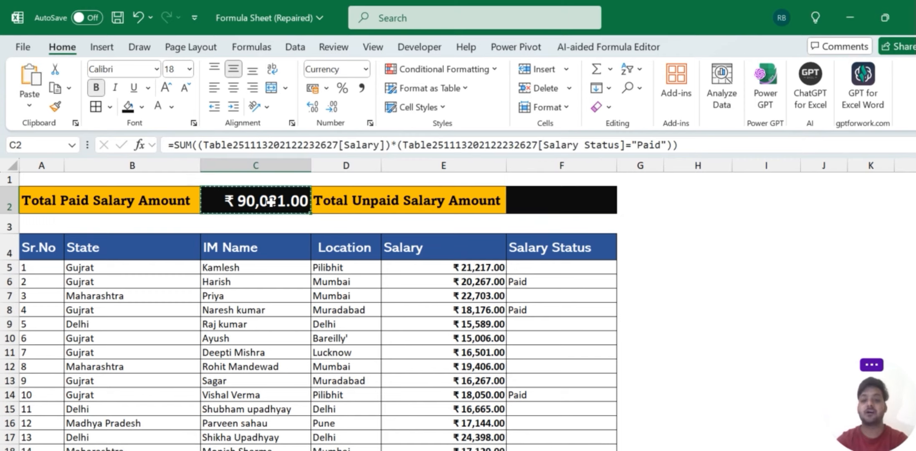
{"action": "key", "text": "Right"}
{"action": "key", "text": "Right"}
{"action": "key", "text": "Right"}
{"action": "key", "text": "Left"}
{"action": "key", "text": "ctrl+v"}
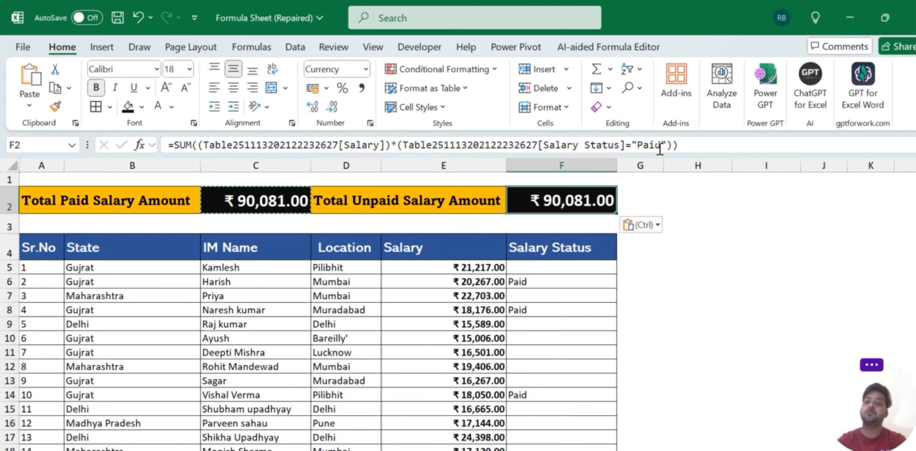
- Change the Salary Status criterion in the F2 formula from "Paid" to an empty string ""
{"action": "key", "text": "F2"}
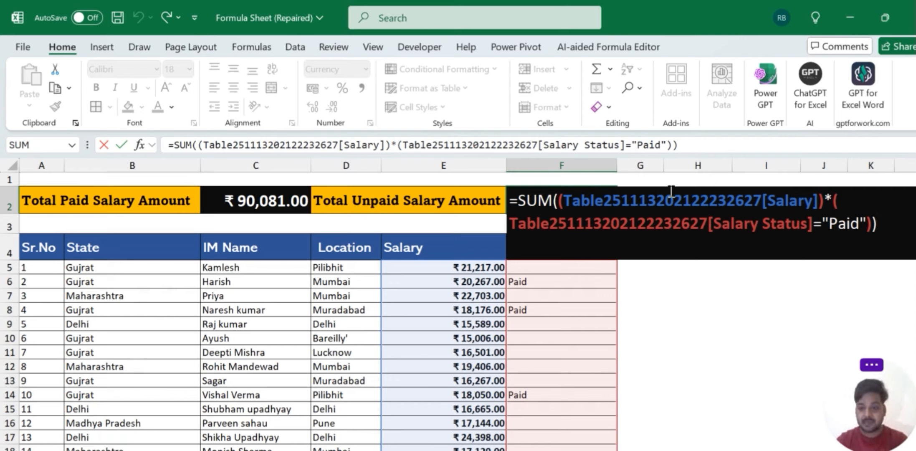
{"action": "left_click", "coordinate": [862, 226]}
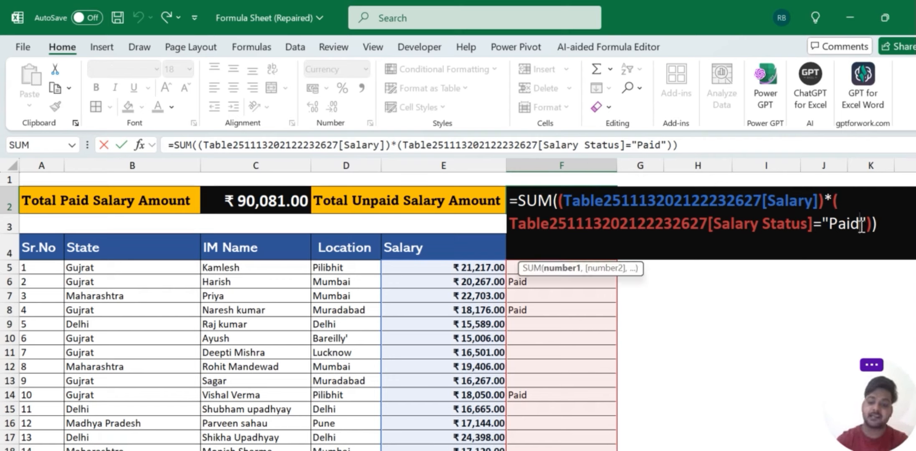
{"action": "key", "text": "shift+Left"}
{"action": "key", "text": "shift+Left"}
{"action": "key", "text": "shift+Left"}
{"action": "key", "text": "shift+Left"}
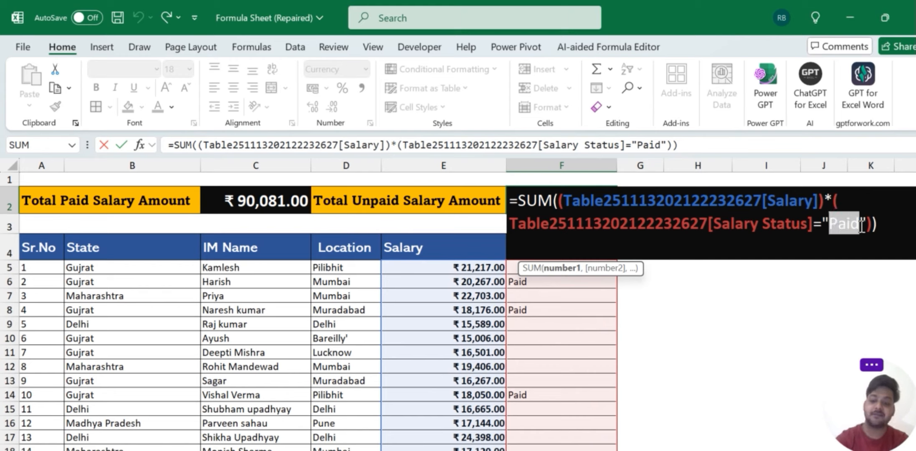
{"action": "key", "text": "BackSpace"}
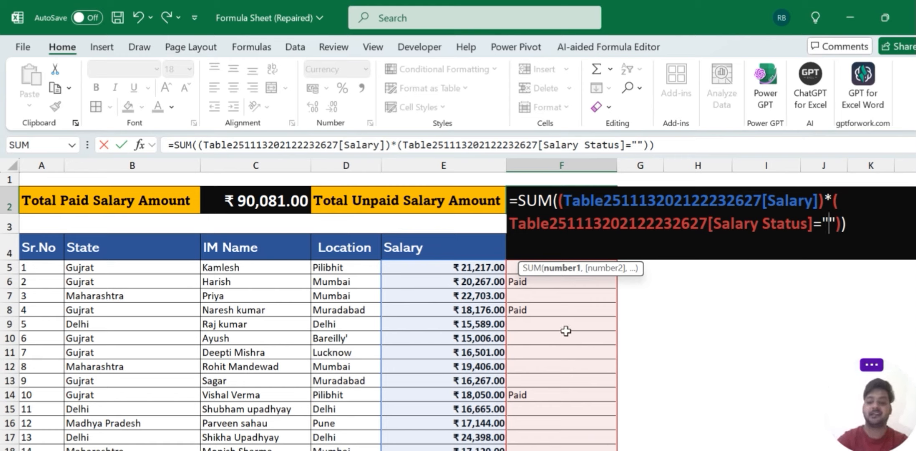
{"action": "key", "text": "Return"}
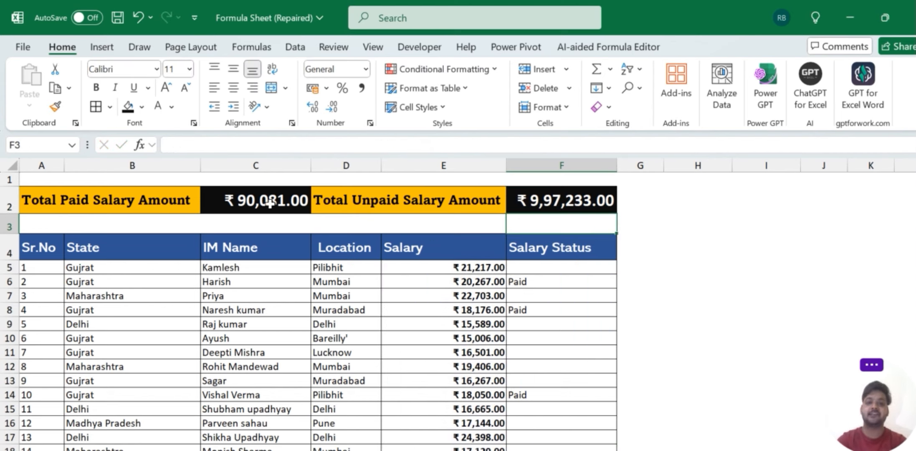
- Set the Salary Status criterion in the F2 formula to "Unpaid"
{"action": "left_click", "coordinate": [270, 203]}
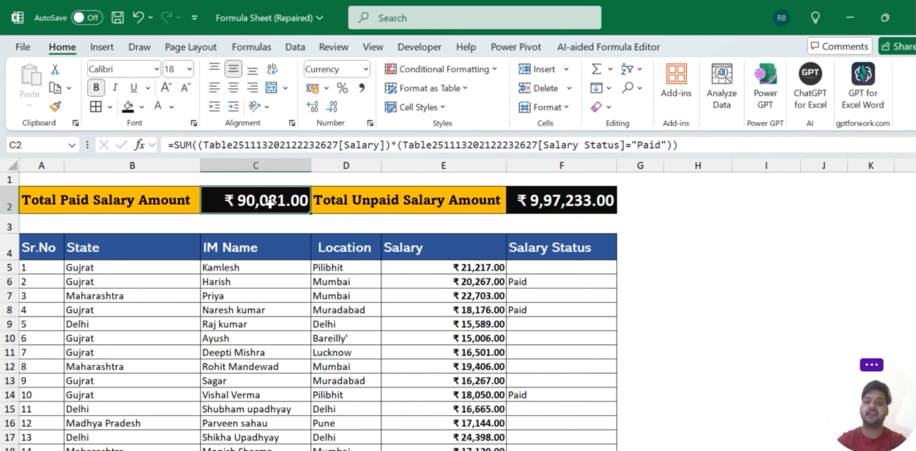
{"action": "left_click", "coordinate": [562, 202]}
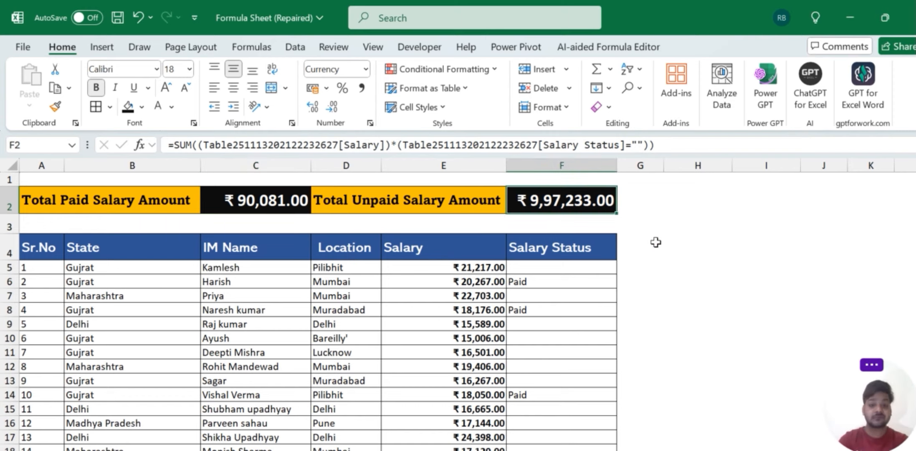
{"action": "left_click", "coordinate": [638, 144]}
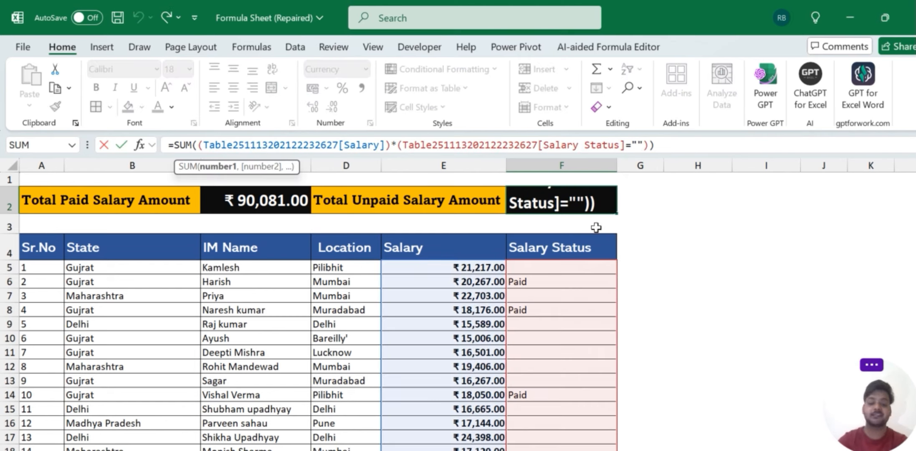
{"action": "type", "text": "Unpaid"}
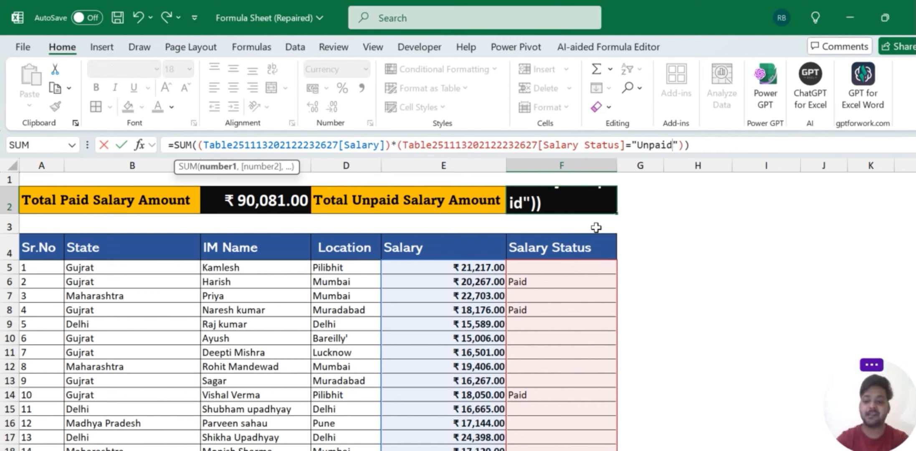
{"action": "key", "text": "Return"}
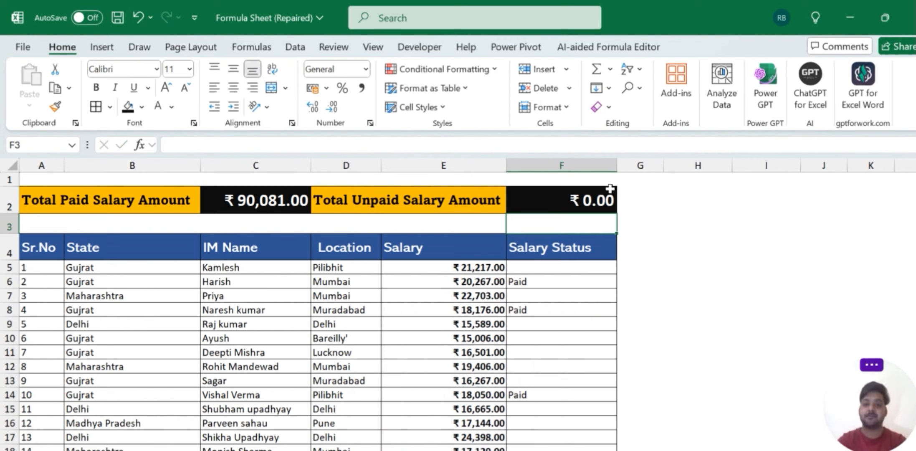
- Enter "Unpaid" as the salary status in F10 and F18
{"action": "left_click", "coordinate": [553, 342]}
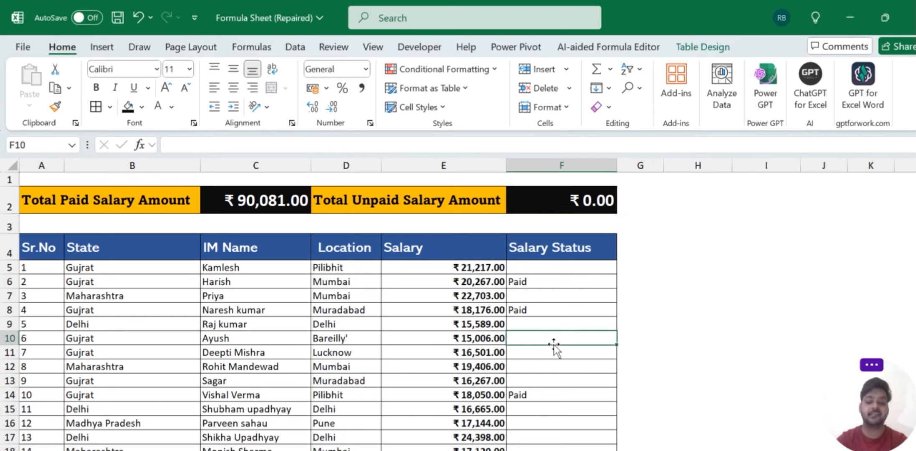
{"action": "type", "text": "Unpaid"}
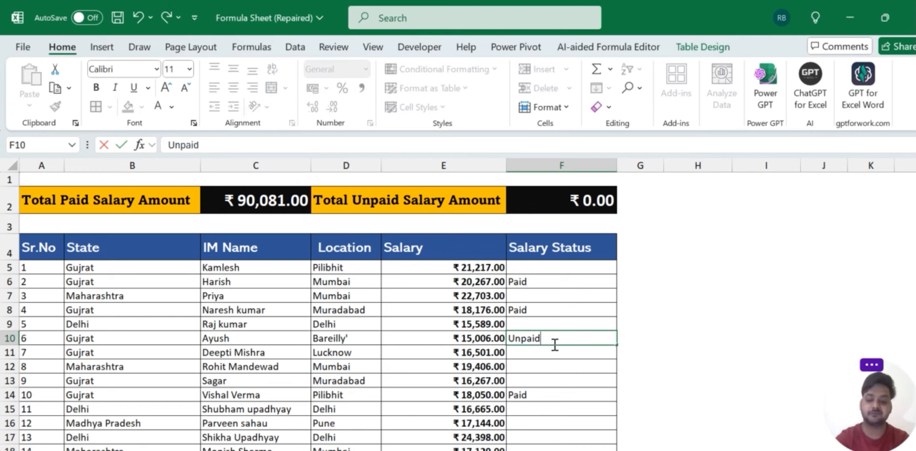
{"action": "key", "text": "Return"}
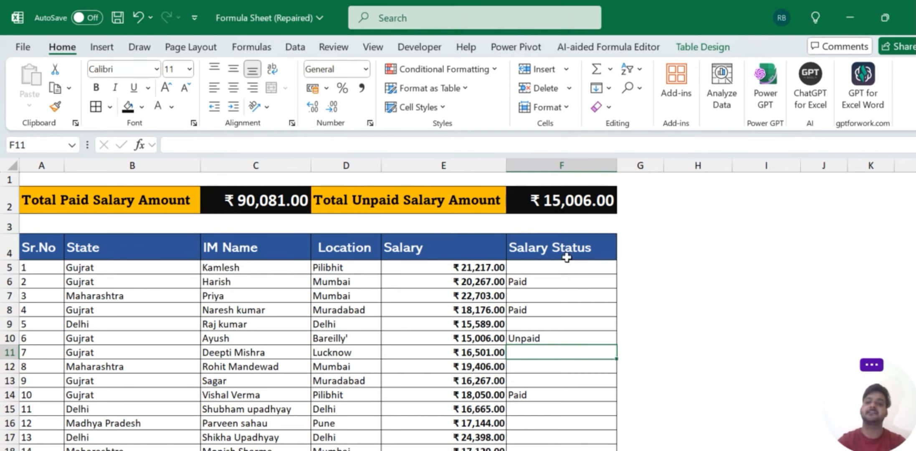
{"action": "scroll", "coordinate": [554, 430], "scroll_direction": "down", "scroll_amount": 2}
{"action": "left_click", "coordinate": [553, 354]}
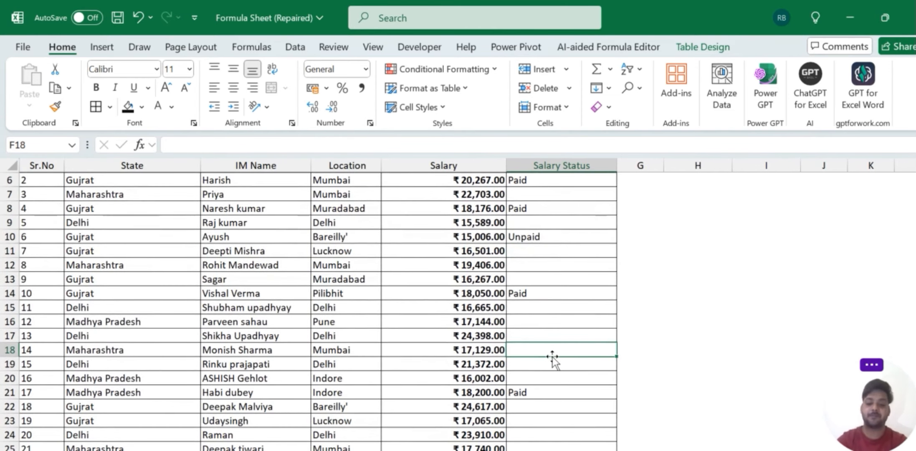
{"action": "type", "text": "Un"}
{"action": "key", "text": "Return"}
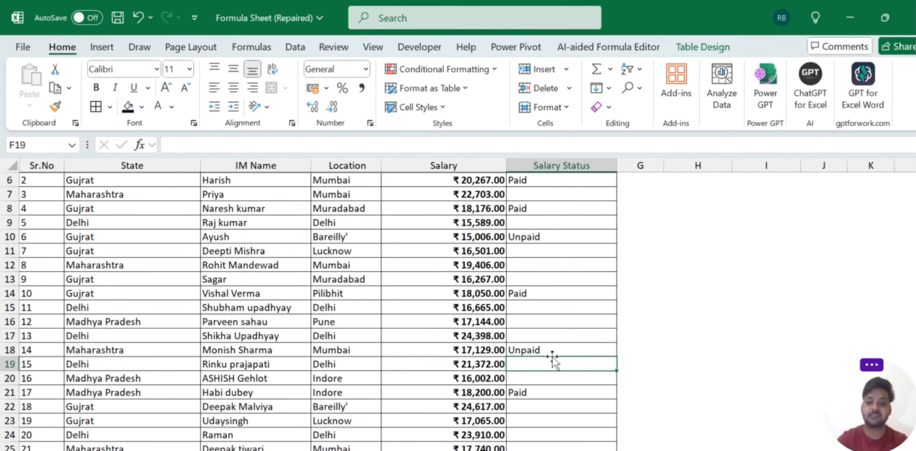
- Enter "Unpaid" as the salary status in F5 and review the paid total in C2 against the status entries
{"action": "scroll", "coordinate": [552, 359], "scroll_direction": "up", "scroll_amount": 2}
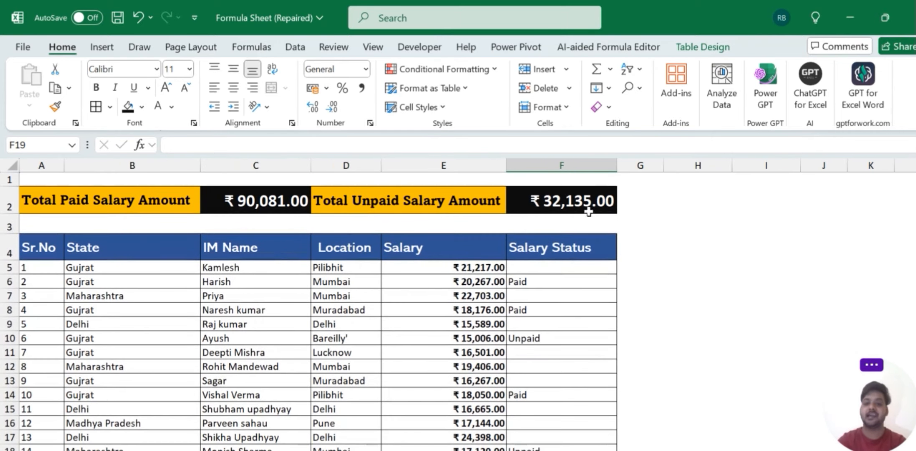
{"action": "left_click", "coordinate": [536, 266]}
{"action": "type", "text": "Un"}
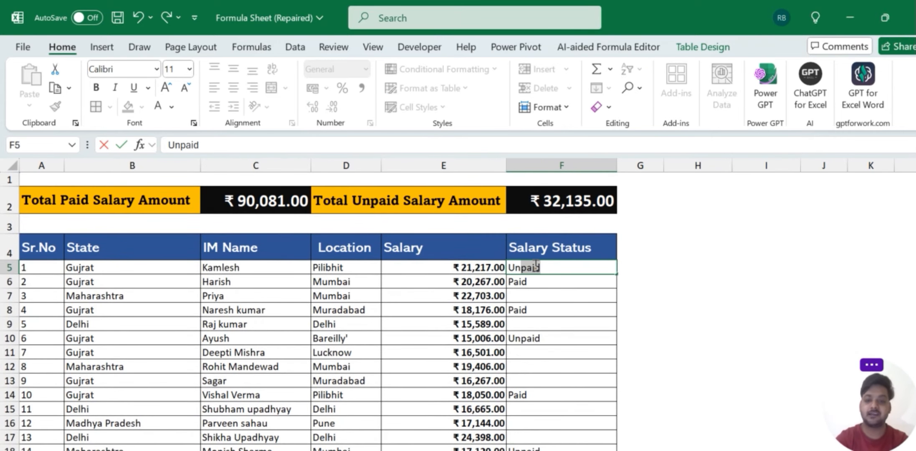
{"action": "type", "text": "p"}
{"action": "key", "text": "Return"}
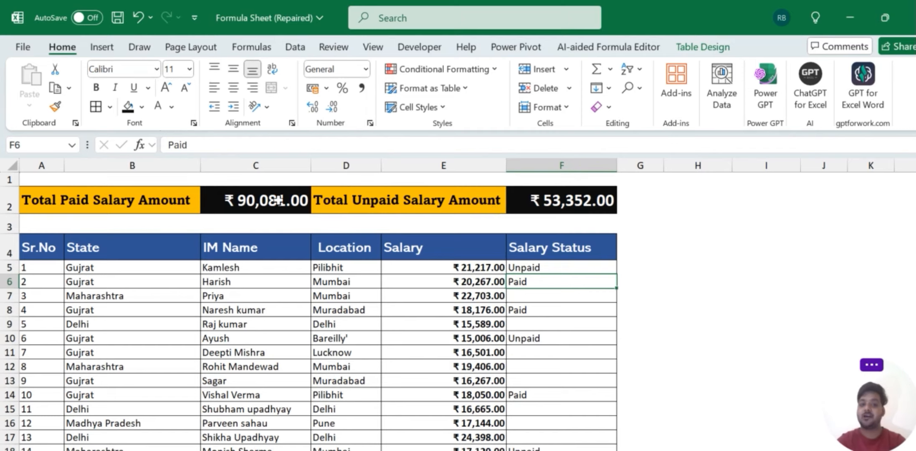
{"action": "left_click", "coordinate": [273, 200]}
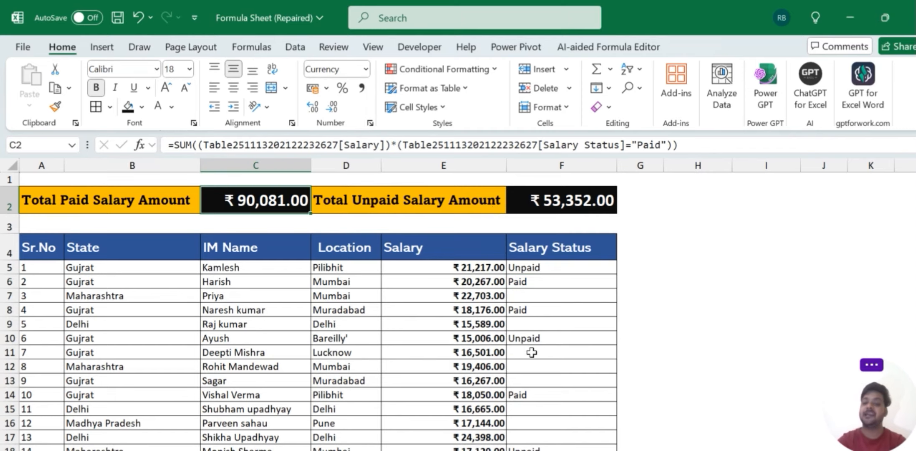
{"action": "scroll", "coordinate": [532, 352], "scroll_direction": "down", "scroll_amount": 8}
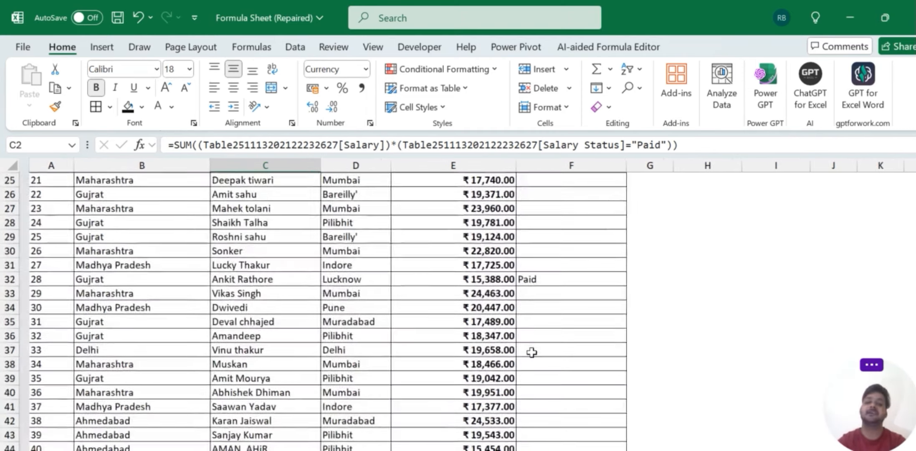
{"action": "scroll", "coordinate": [531, 353], "scroll_direction": "up", "scroll_amount": 8}
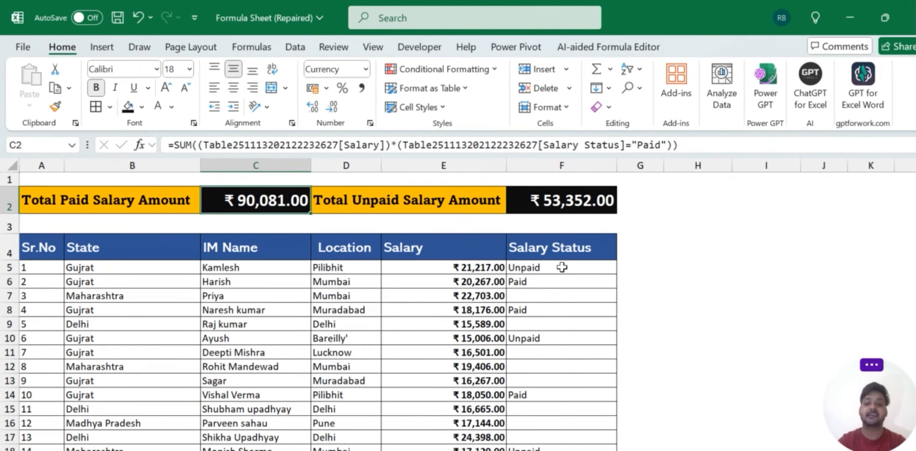
- Remove the word "Unpaid" from the F2 formula so its Salary Status criterion is an empty string
{"action": "left_click", "coordinate": [606, 193]}
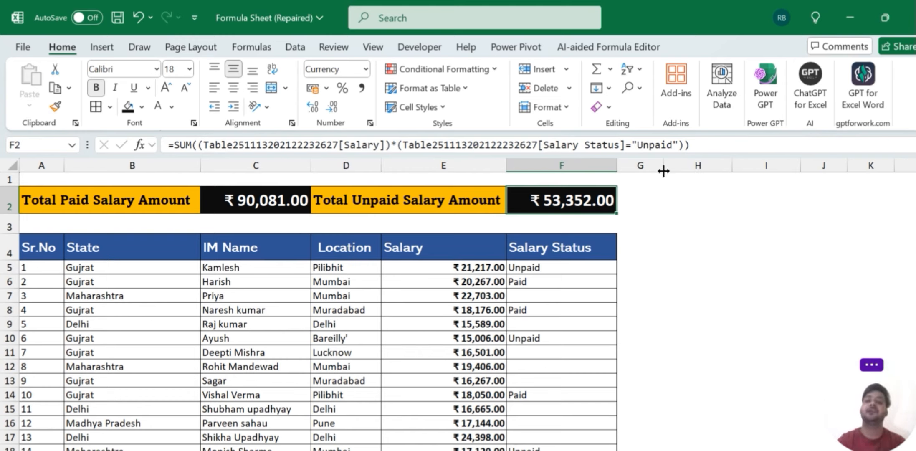
{"action": "left_click", "coordinate": [668, 144]}
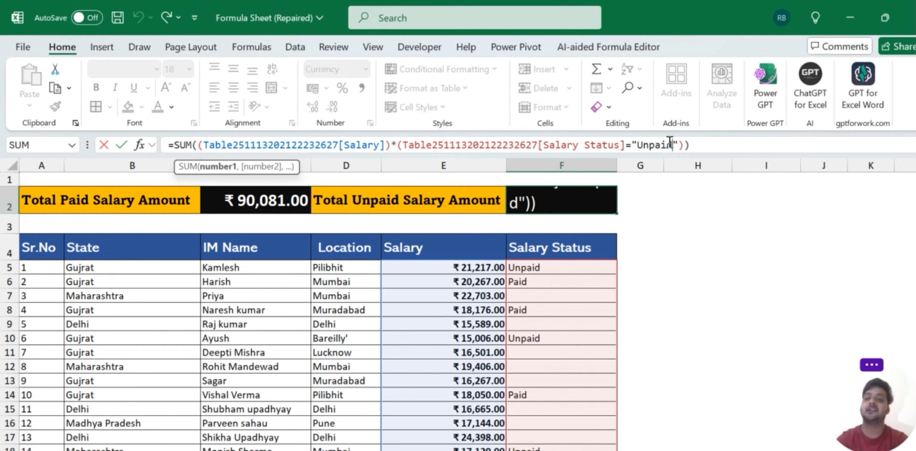
{"action": "double_click", "coordinate": [669, 144]}
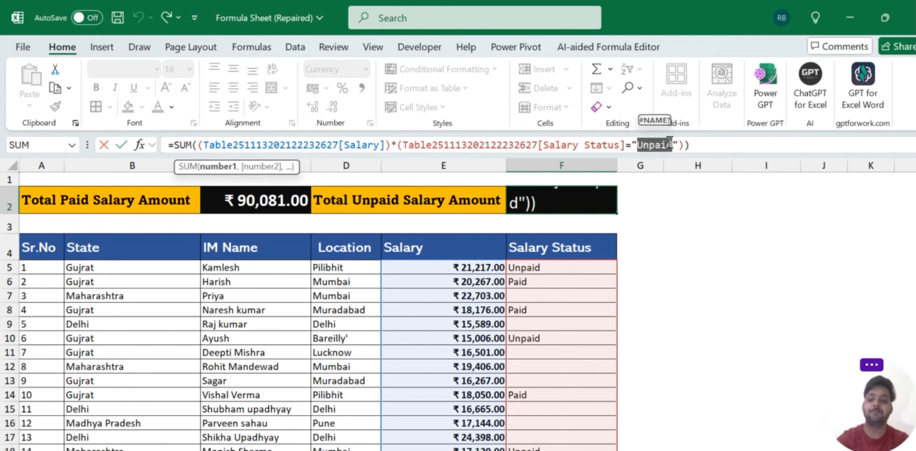
{"action": "key", "text": "BackSpace"}
{"action": "key", "text": "Return"}
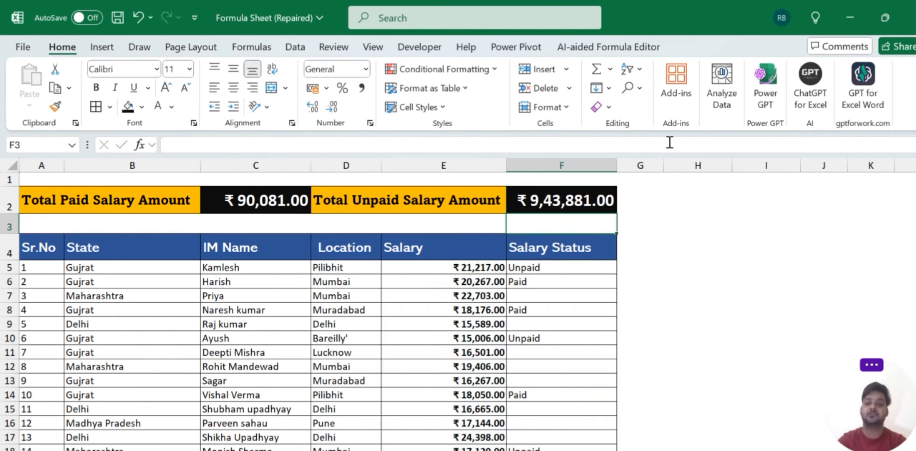
- Clear the "Unpaid" entries from F5, F10 and F18 in the Salary Status column
{"action": "left_click", "coordinate": [529, 268]}
{"action": "key", "text": "Delete"}
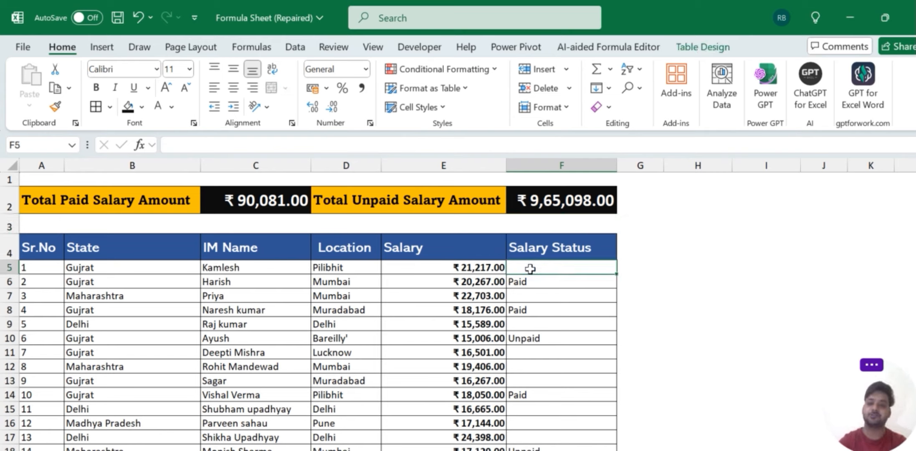
{"action": "key", "text": "Delete"}
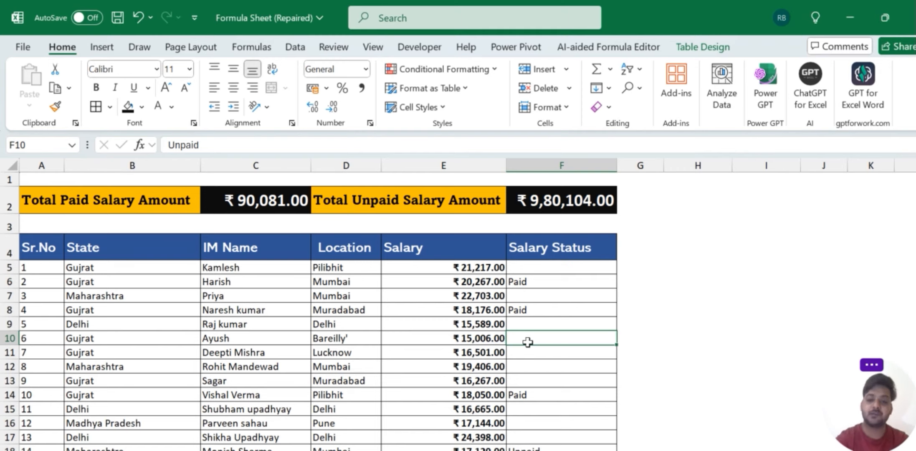
{"action": "scroll", "coordinate": [528, 341], "scroll_direction": "down", "scroll_amount": 3}
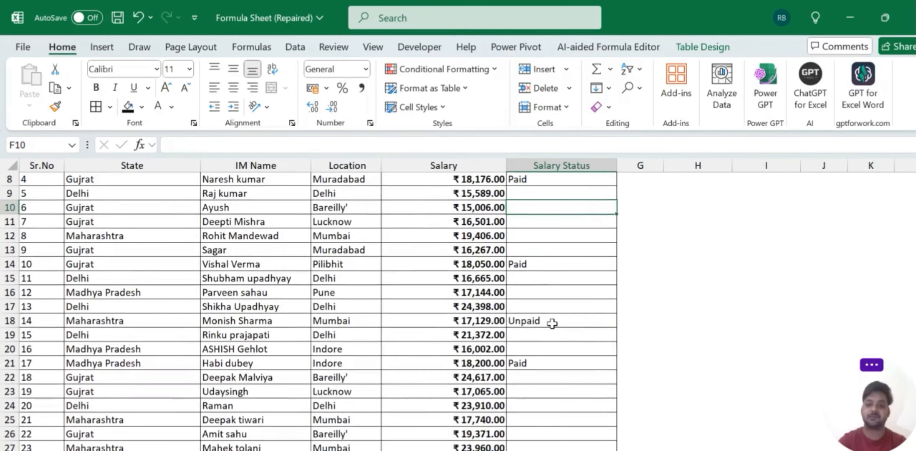
{"action": "left_click", "coordinate": [551, 324]}
{"action": "key", "text": "Delete"}
{"action": "scroll", "coordinate": [553, 324], "scroll_direction": "up", "scroll_amount": 3}
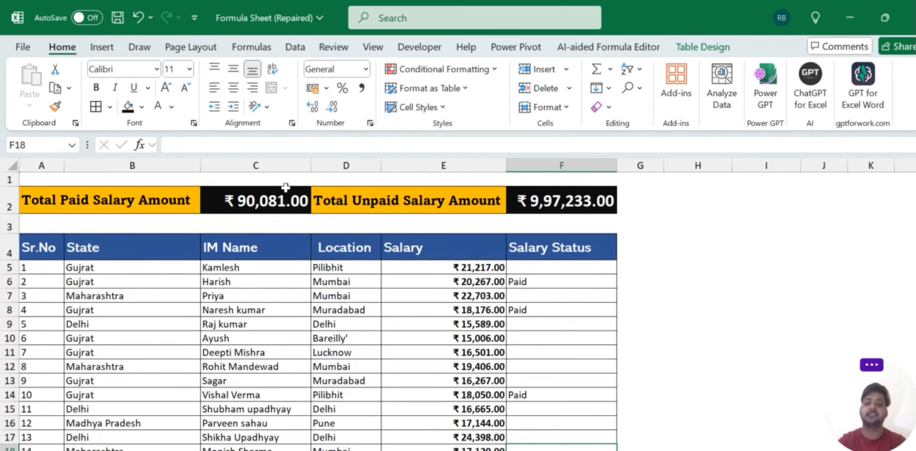
- Set the Salary Status criterion in the C2 paid total formula to "SalaryPaid"
{"action": "left_click", "coordinate": [236, 195]}
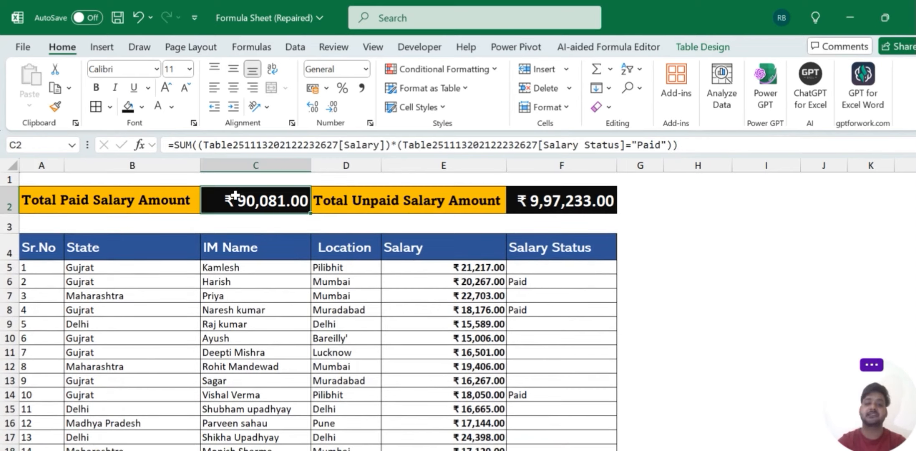
{"action": "left_click", "coordinate": [641, 147]}
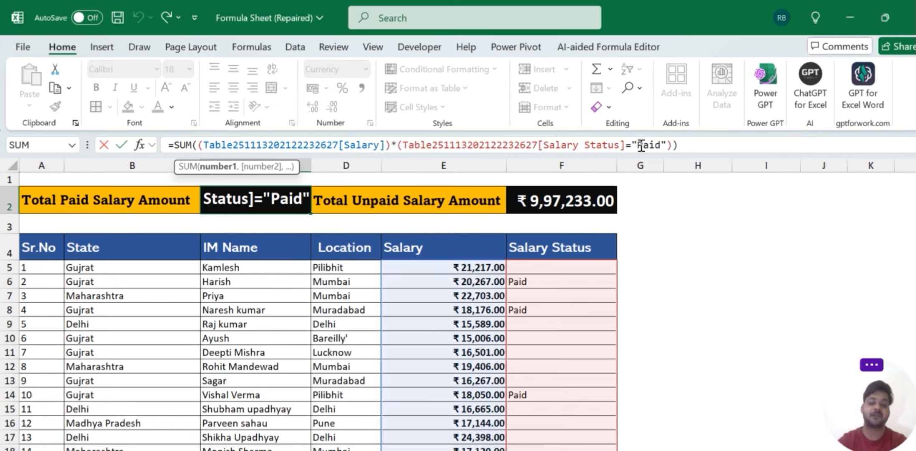
{"action": "type", "text": "Salary"}
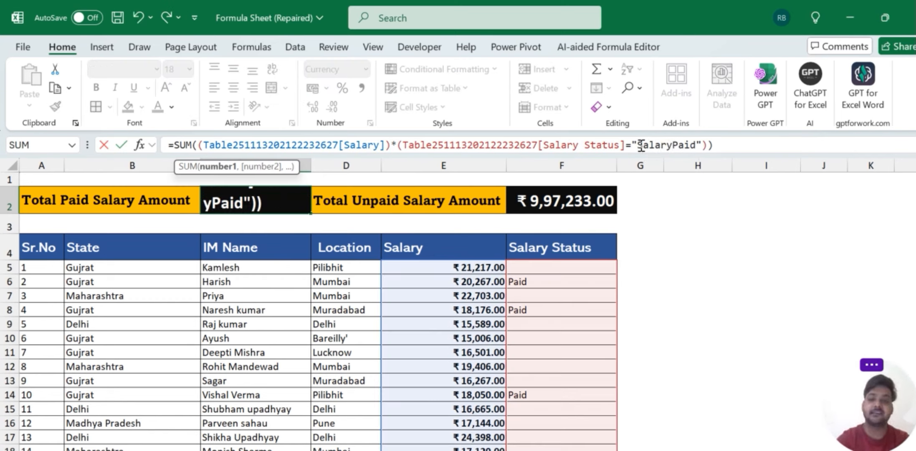
{"action": "key", "text": "Return"}
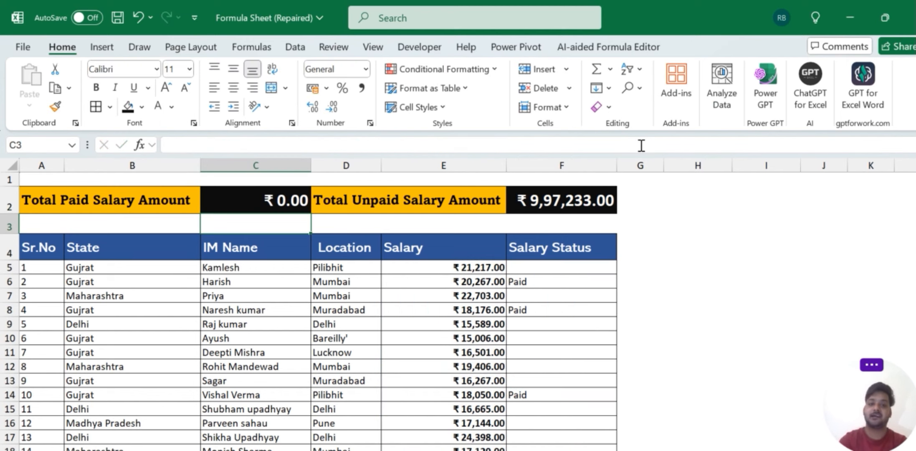
- Change the Salary Status entries in F6, F8 and F14 to "Salary Paid"
{"action": "left_click", "coordinate": [539, 281]}
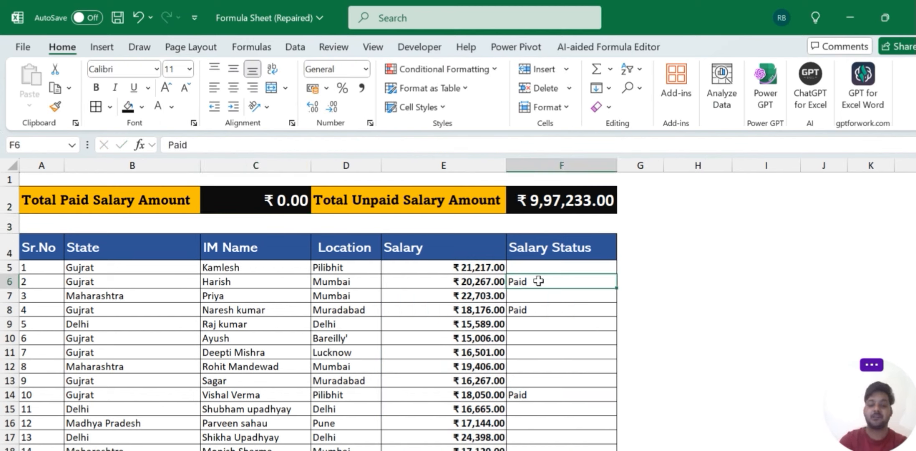
{"action": "type", "text": "Salary"}
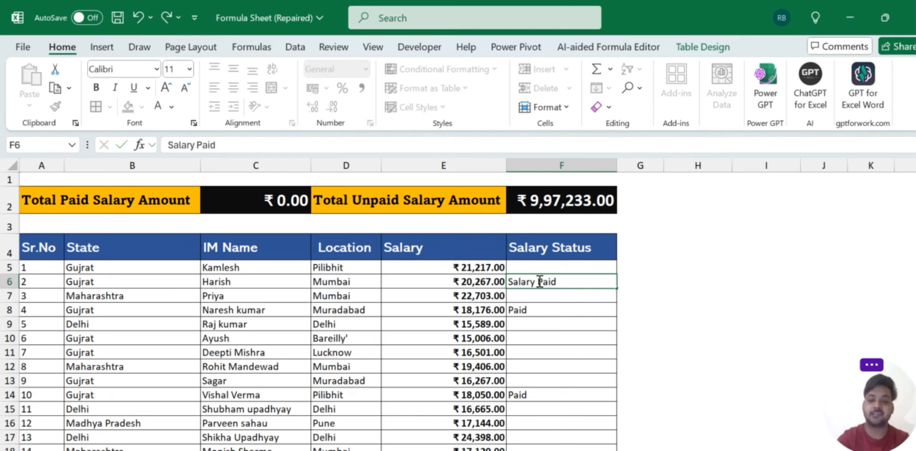
{"action": "type", "text": " Paid"}
{"action": "key", "text": "Return"}
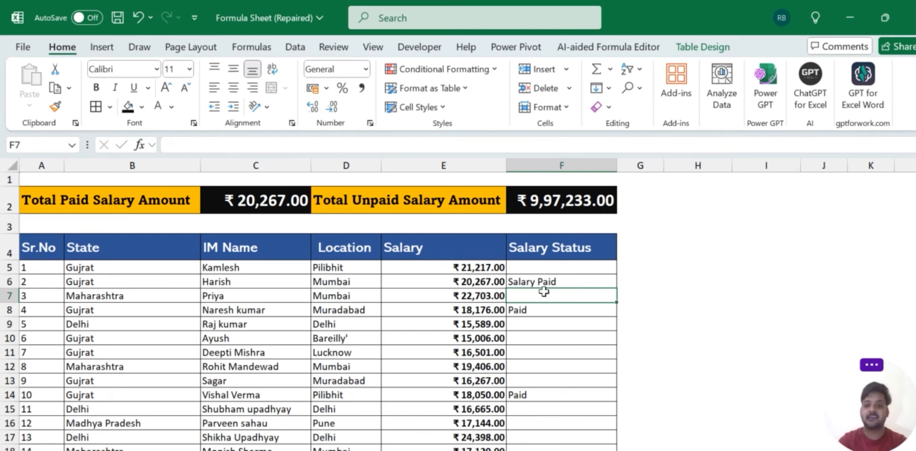
{"action": "left_click", "coordinate": [544, 311]}
{"action": "type", "text": "Salary Paid"}
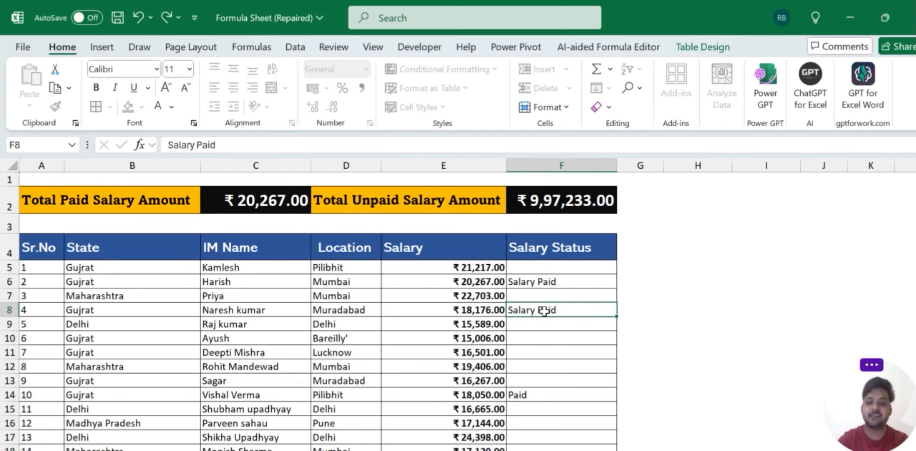
{"action": "key", "text": "Return"}
{"action": "left_click", "coordinate": [538, 394]}
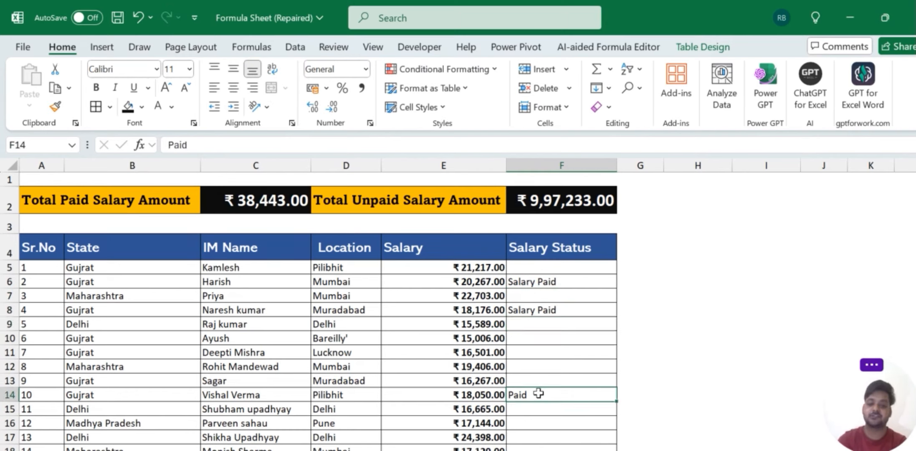
{"action": "type", "text": "Salary"}
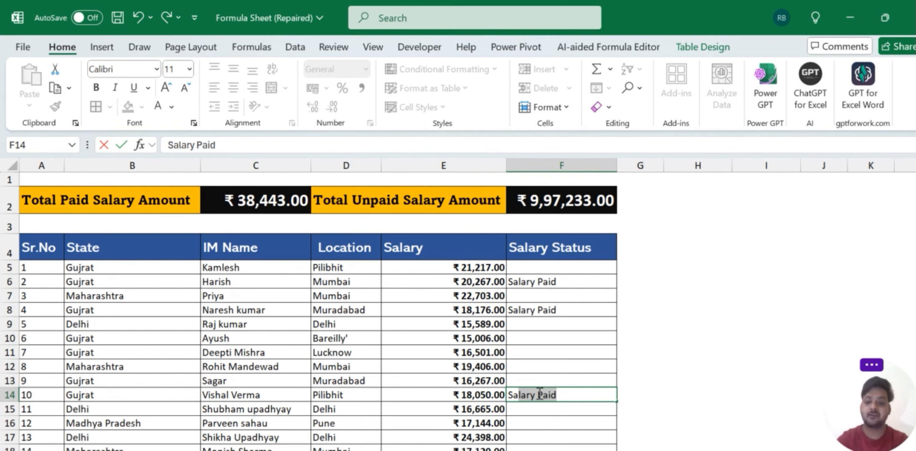
{"action": "key", "text": "Return"}
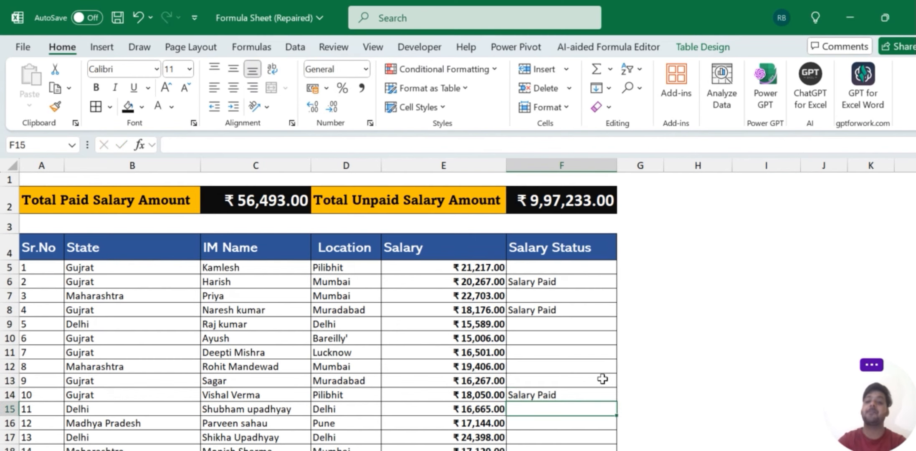
- Change the remaining "Paid" entries in F21 and F32 of the Salary Status column to "Salary Paid"
{"action": "scroll", "coordinate": [603, 379], "scroll_direction": "down", "scroll_amount": 5}
{"action": "left_click", "coordinate": [550, 275]}
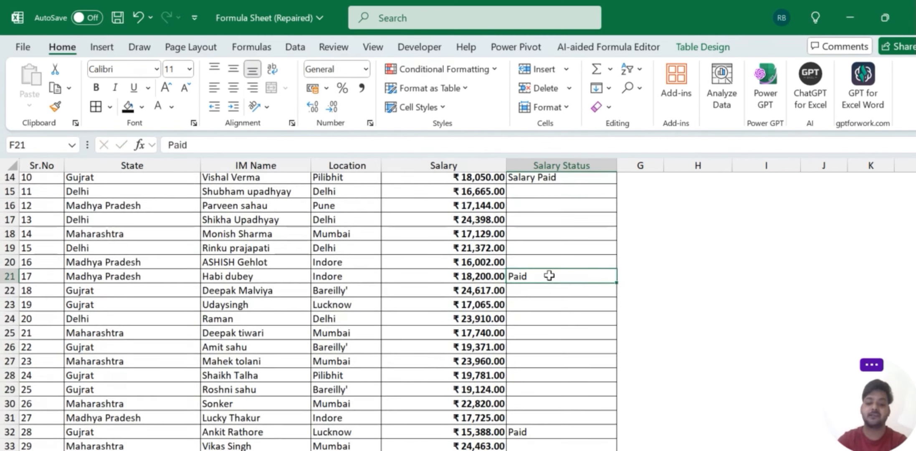
{"action": "type", "text": "S"}
{"action": "key", "text": "Return"}
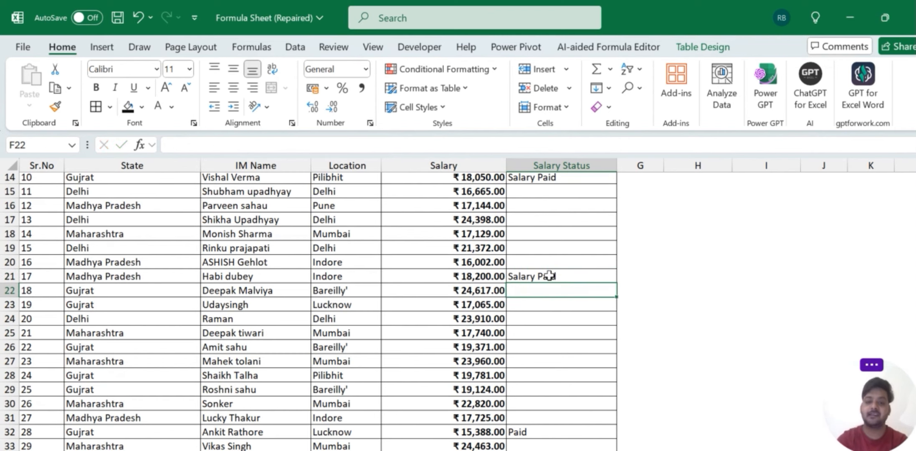
{"action": "left_click", "coordinate": [531, 429]}
{"action": "type", "text": "S"}
{"action": "key", "text": "Return"}
{"action": "scroll", "coordinate": [528, 426], "scroll_direction": "up", "scroll_amount": 5}
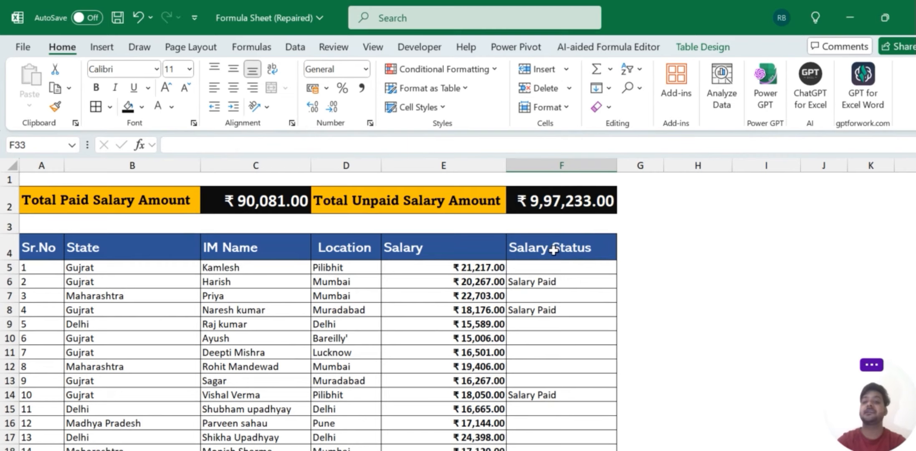
- Review the unpaid total in F2 and the C2 paid total formula against the Salary Status entries
{"action": "left_click", "coordinate": [537, 279]}
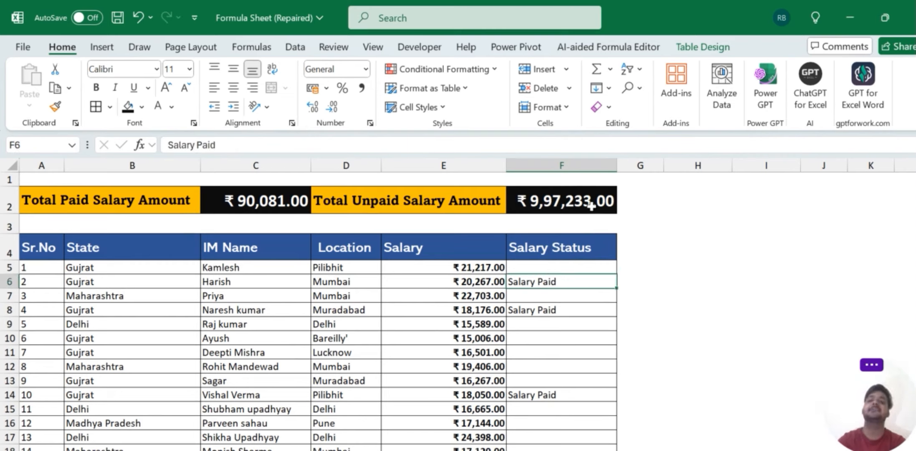
{"action": "left_click", "coordinate": [571, 201]}
{"action": "left_click", "coordinate": [271, 202]}
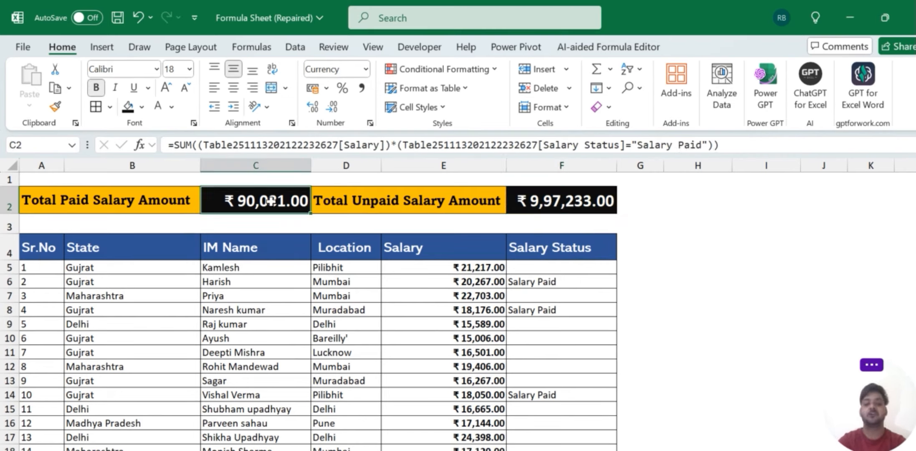
{"action": "left_click", "coordinate": [413, 321]}
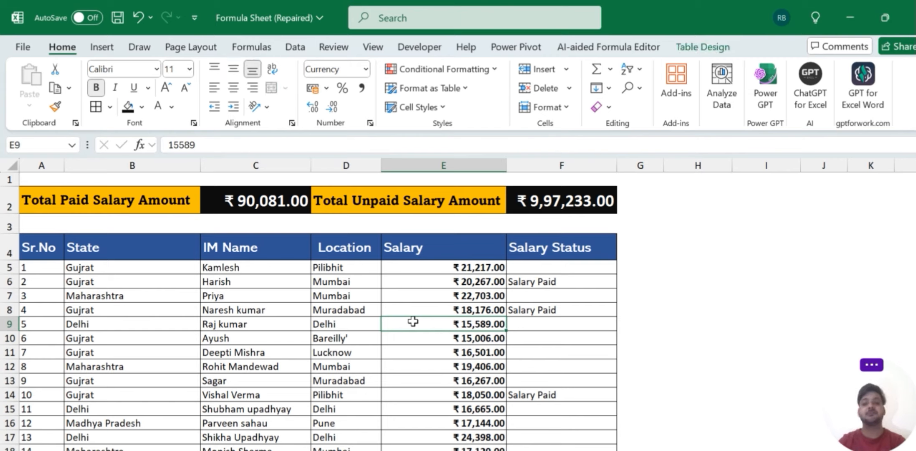